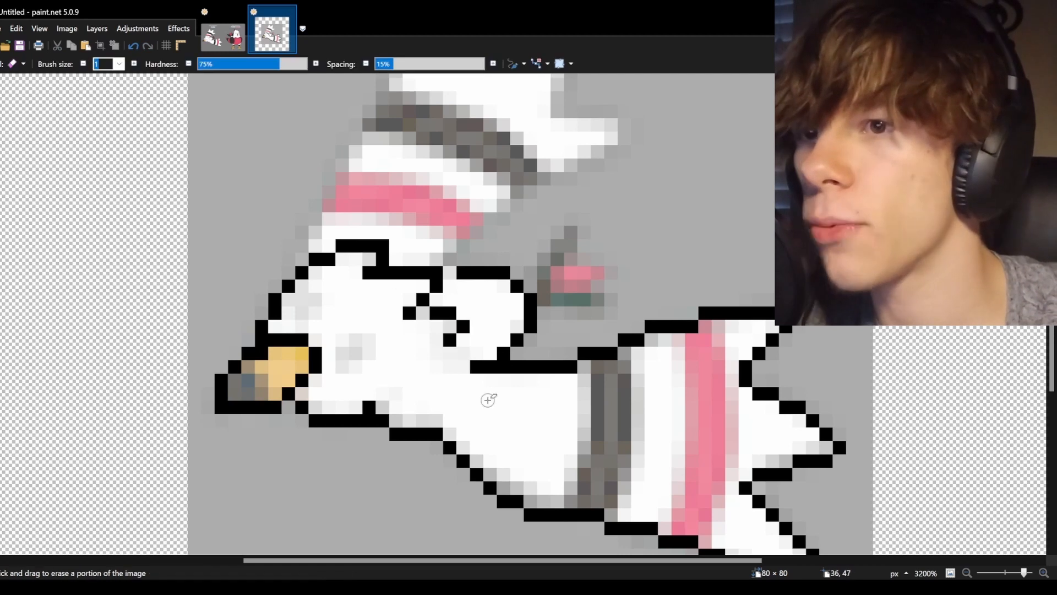
Pencil outline pixels along the bird's neck and erase stray pixels near the head, deleting a small selection.
drag(303, 458, 382, 323)
Pencil in outline lines along the body's underside and around the small wing.
scroll(330, 303, down, 2)
key(e)
mouse_move(303, 344)
mouse_down()
mouse_move(382, 232)
mouse_move(283, 412)
mouse_up()
key(p)
key(s)
key(Delete)
key(p)
scroll(341, 317, up, 4)
click(436, 353)
scroll(451, 331, down, 3)
mouse_move(530, 379)
mouse_down()
mouse_move(457, 380)
mouse_move(544, 414)
mouse_up()
key(e)
scroll(292, 238, up, 1)
key(p)
drag(436, 346, 520, 390)
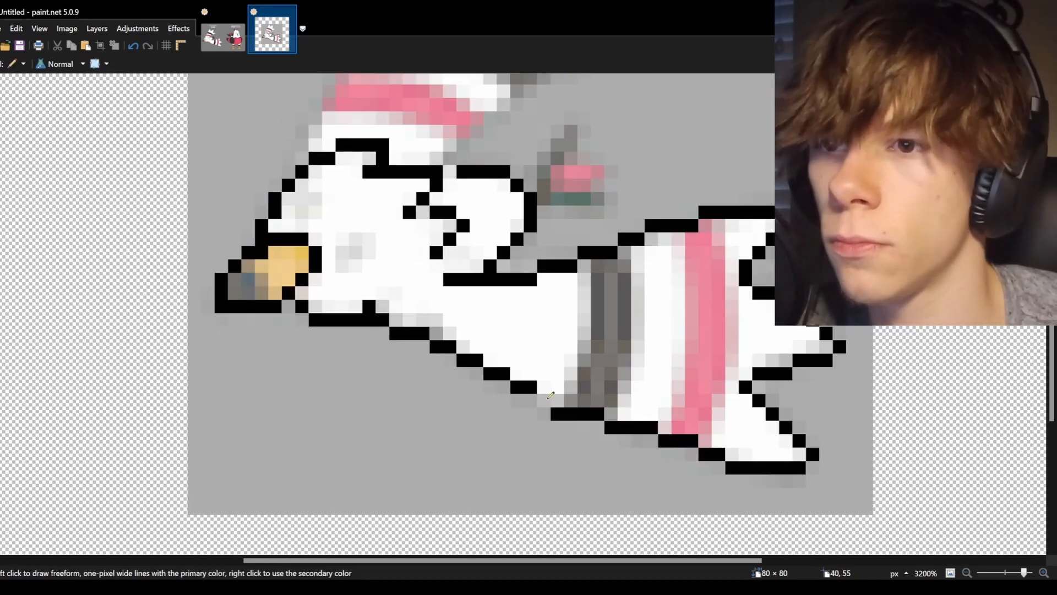
Trace the outline of the crest on top of the head and along the back of the neck.
scroll(193, 70, up, 2)
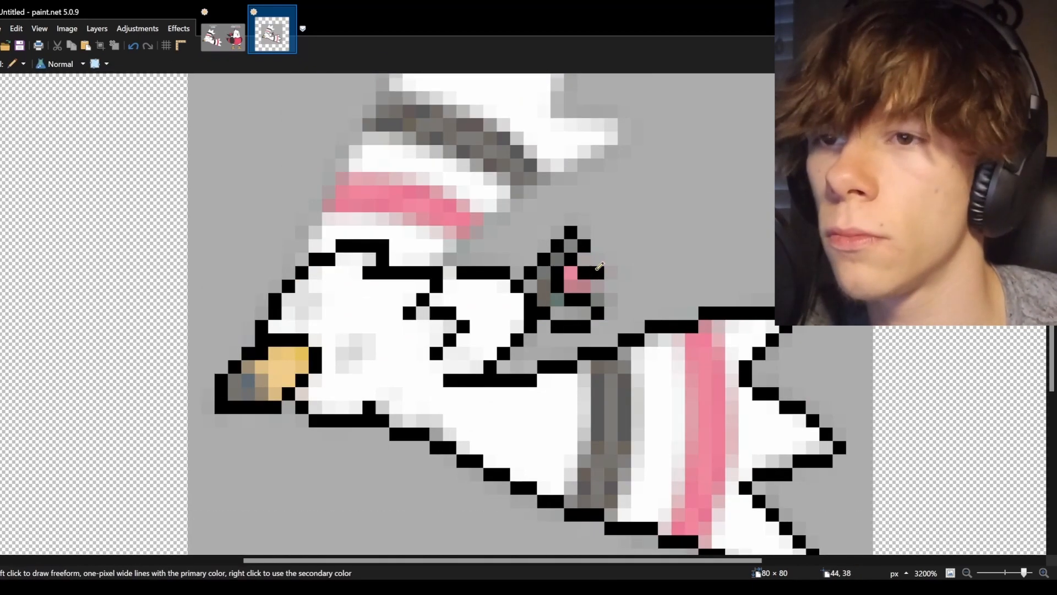
scroll(304, 207, up, 2)
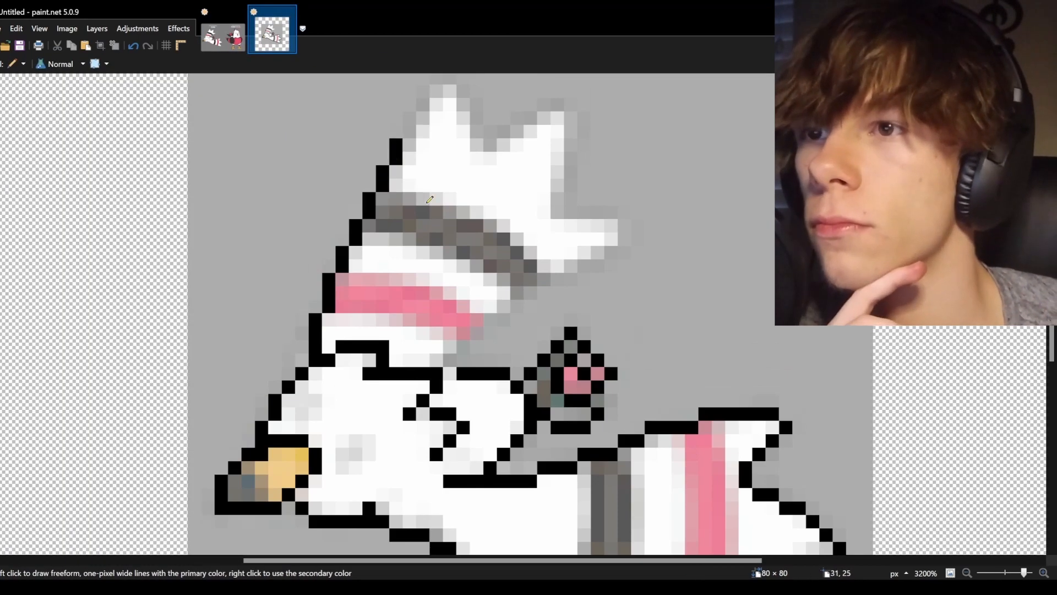
scroll(397, 156, up, 2)
drag(396, 244, 475, 198)
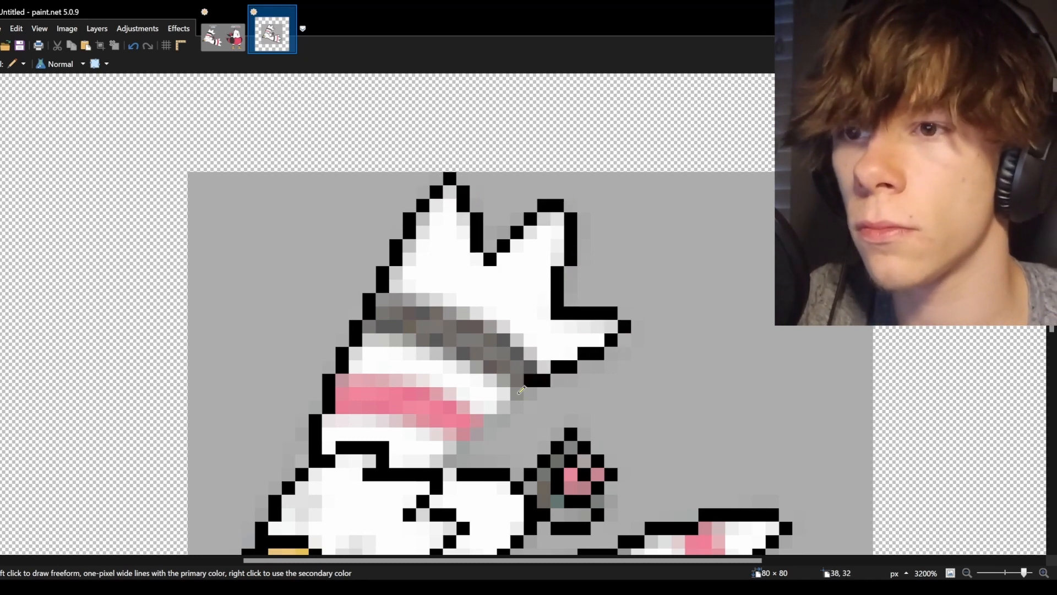
drag(534, 383, 450, 474)
scroll(450, 473, down, 3)
Check the reference image and outline the gray band on the tail.
click(229, 42)
click(272, 42)
scroll(336, 317, up, 3)
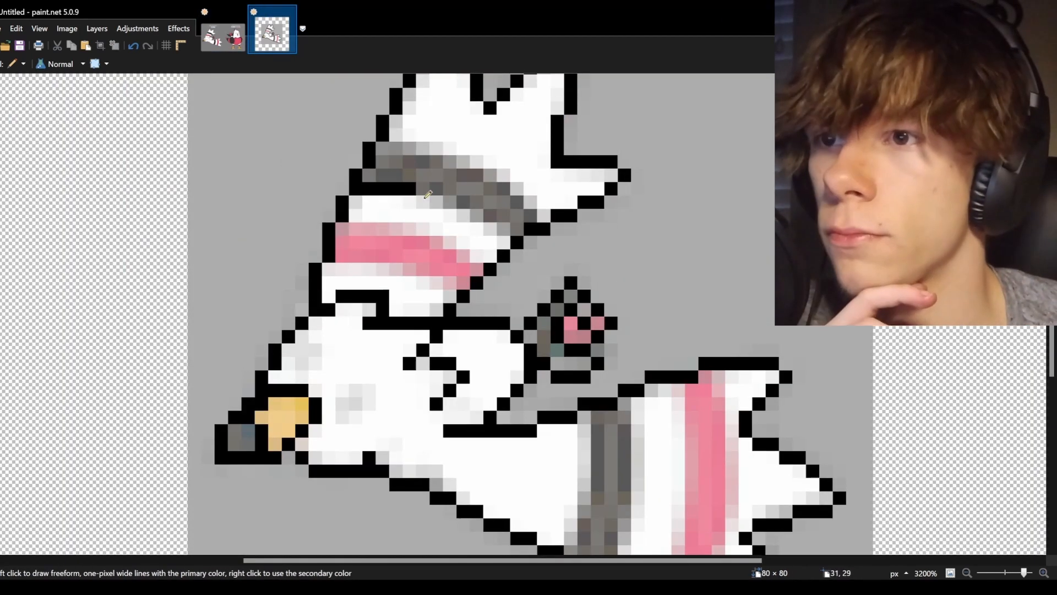
scroll(382, 213, down, 2)
drag(597, 328, 614, 456)
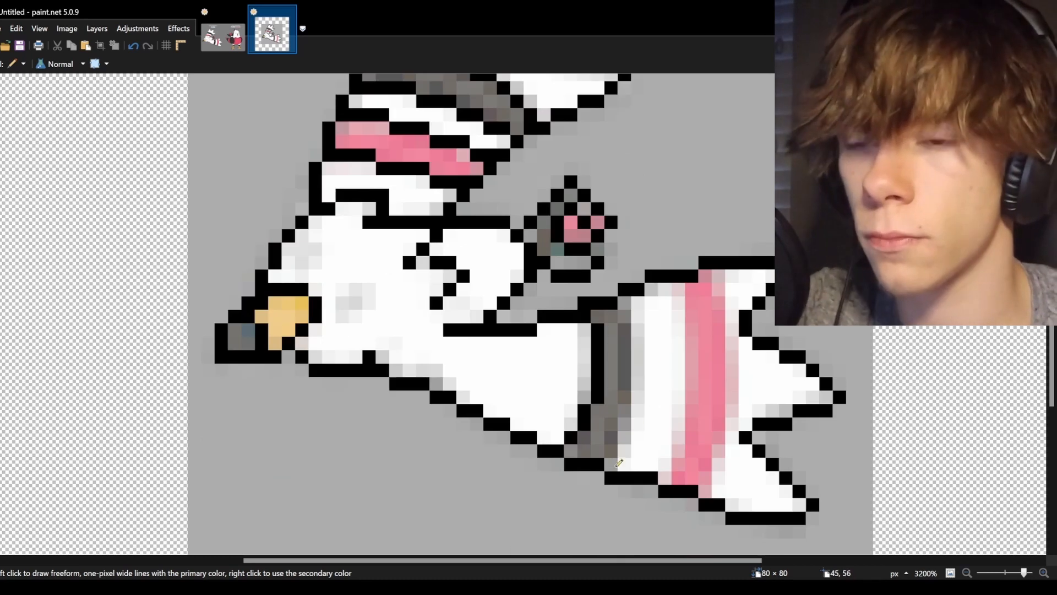
Check the reference again and outline the pink stripe on the tail.
click(223, 37)
click(272, 34)
scroll(465, 255, up, 2)
scroll(700, 380, down, 4)
drag(706, 388, 719, 349)
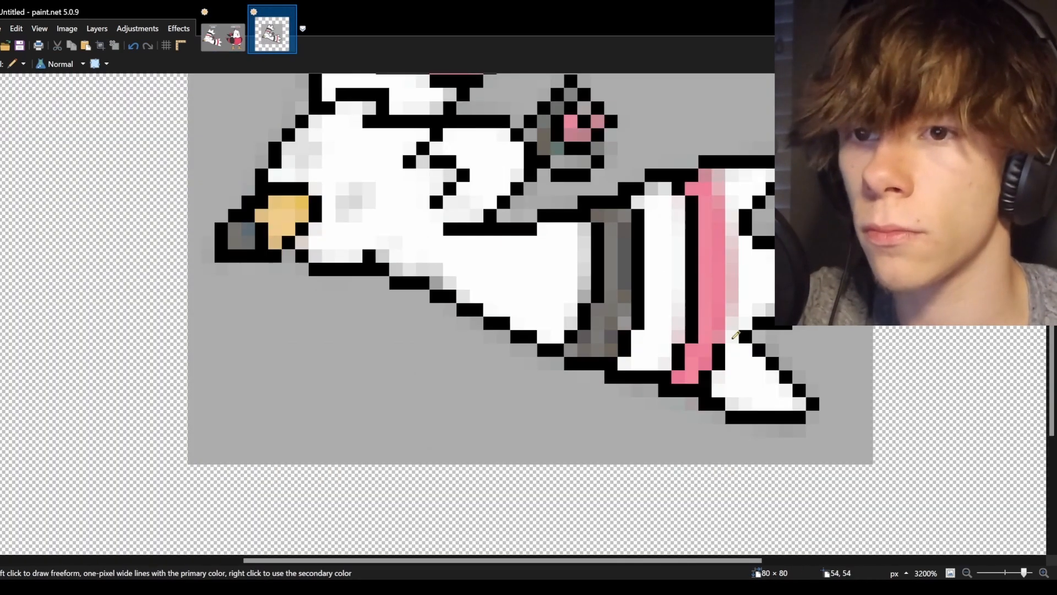
Zoom in, hide the reference layer, and add a pixel to the wing outline.
scroll(359, 325, up, 2)
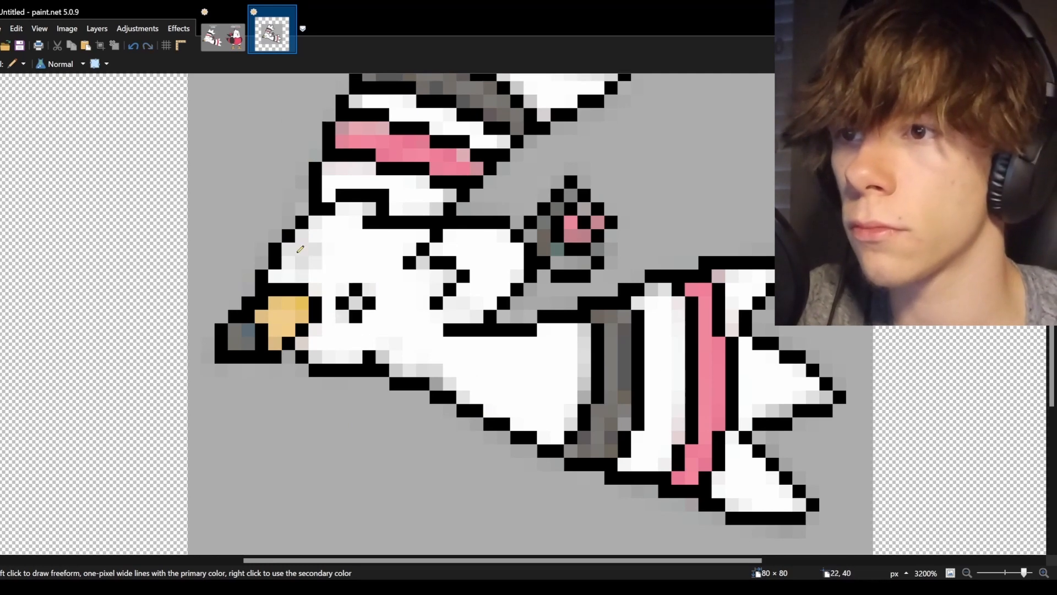
mouse_move(1024, 573)
mouse_down()
mouse_move(1004, 573)
mouse_move(1023, 573)
mouse_up()
click(1035, 484)
click(223, 38)
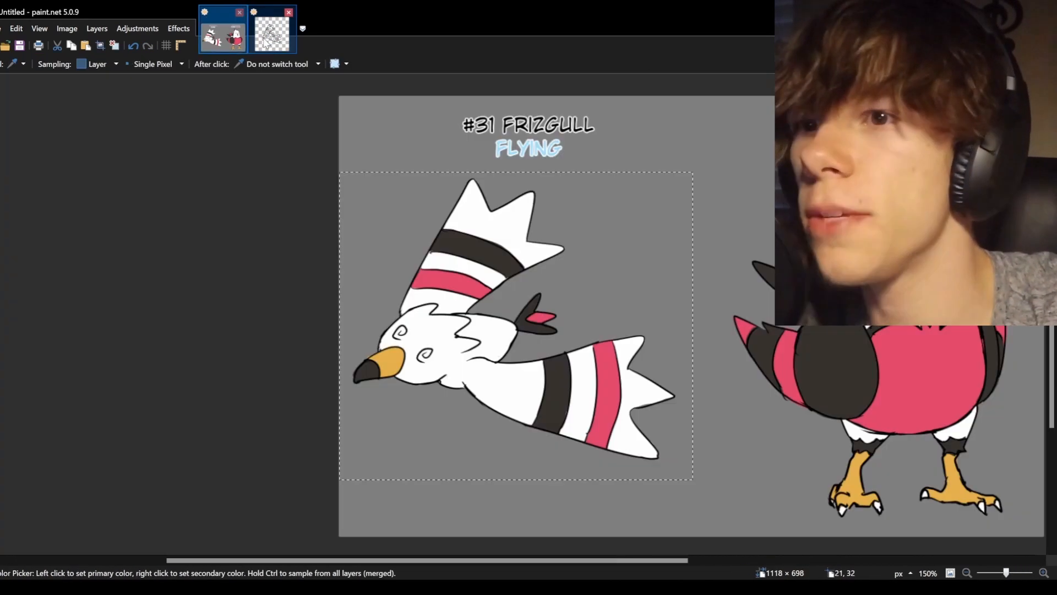
click(272, 34)
key(p)
click(640, 268)
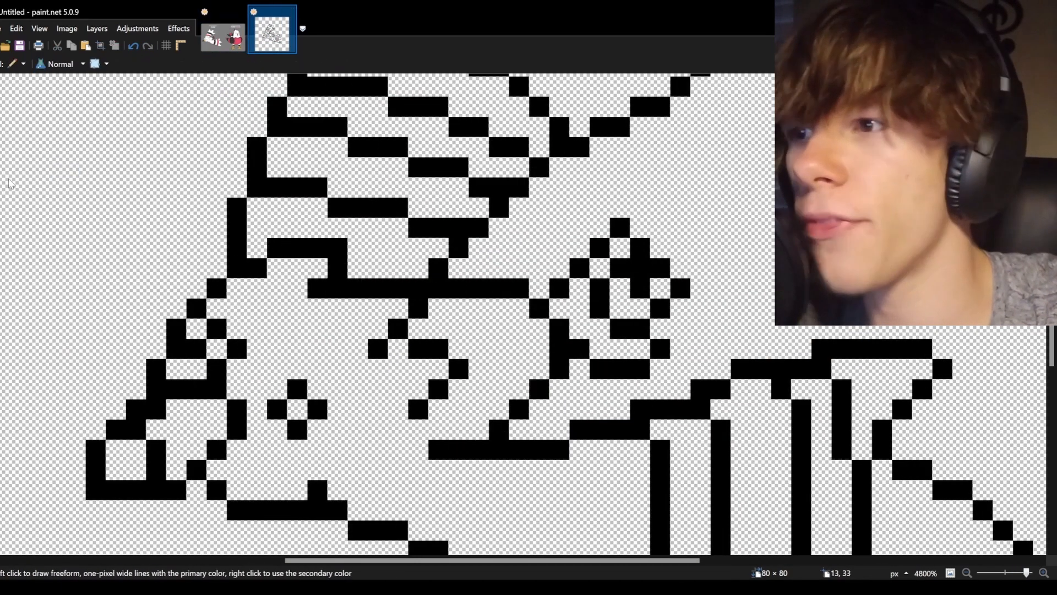
Erase a stray outline pixel near the wing tip.
scroll(640, 268, down, 2)
key(e)
drag(621, 125, 641, 145)
scroll(633, 247, down, 2)
scroll(429, 374, down, 4)
scroll(429, 374, up, 4)
scroll(429, 375, down, 2)
Sample the body color from the reference and fill the bird's body regions with it.
key(ctrl+Tab)
key(k)
key(ctrl+Tab)
key(f)
click(354, 308)
click(349, 330)
click(295, 314)
click(337, 255)
key(s)
key(p)
drag(325, 300, 341, 287)
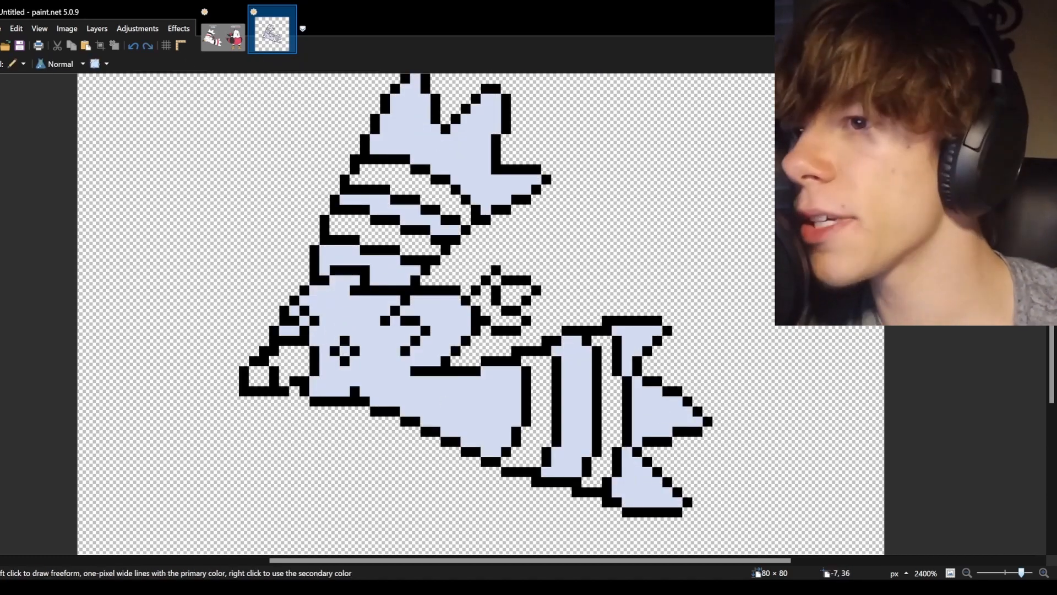
key(ctrl+z)
Sample colors from the reference and start a palette of light and blue swatches in the canvas corner.
key(k)
key(f)
key(k)
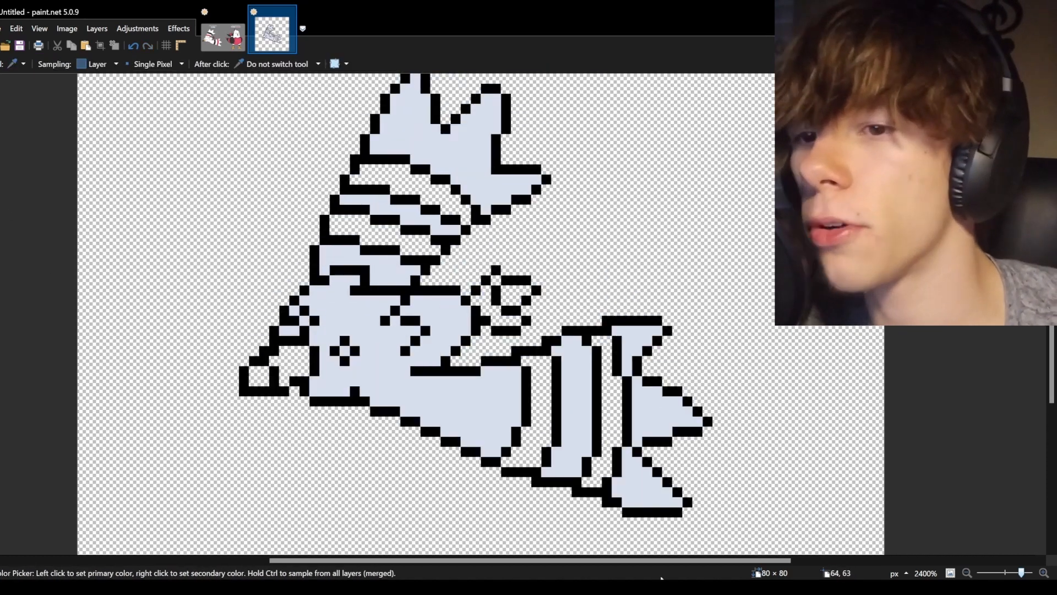
key(p)
scroll(148, 497, up, 3)
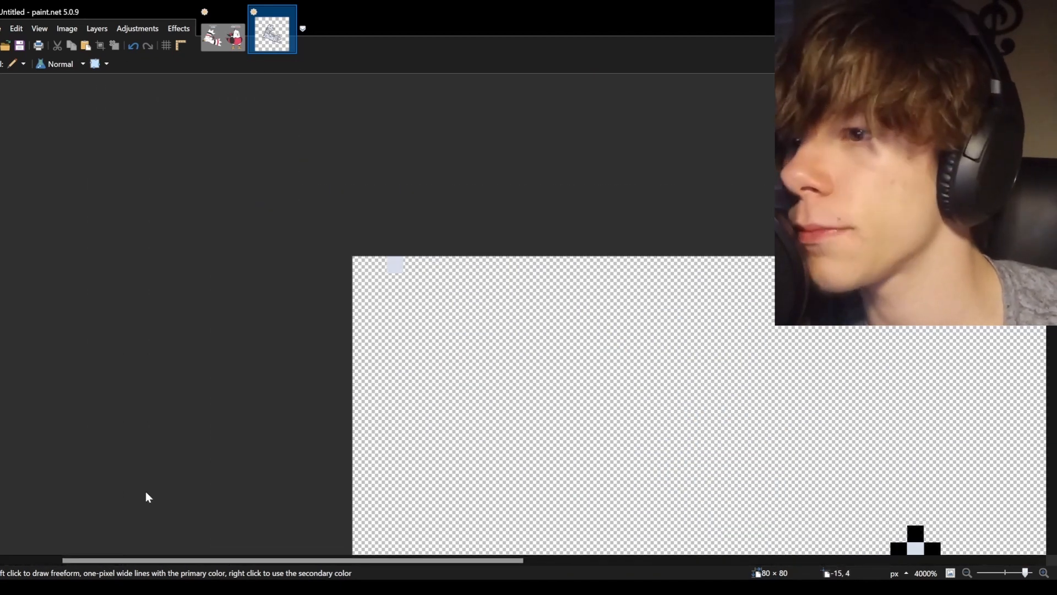
key(k)
key(p)
click(412, 265)
key(ctrl+v)
key(ctrl+d)
key(k)
key(p)
click(411, 266)
click(223, 37)
click(272, 34)
click(246, 282)
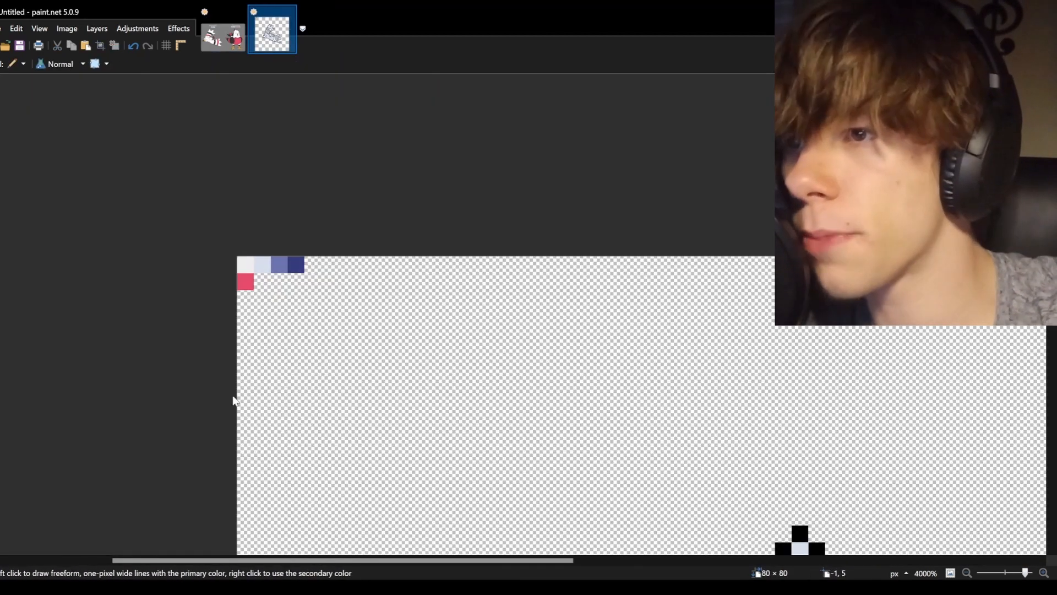
Add a row of pink swatches and a gray swatch to the palette.
key(ctrl+z)
click(263, 281)
click(262, 282)
click(247, 286)
click(249, 288)
click(279, 281)
click(296, 281)
click(295, 281)
key(k)
key(p)
click(262, 298)
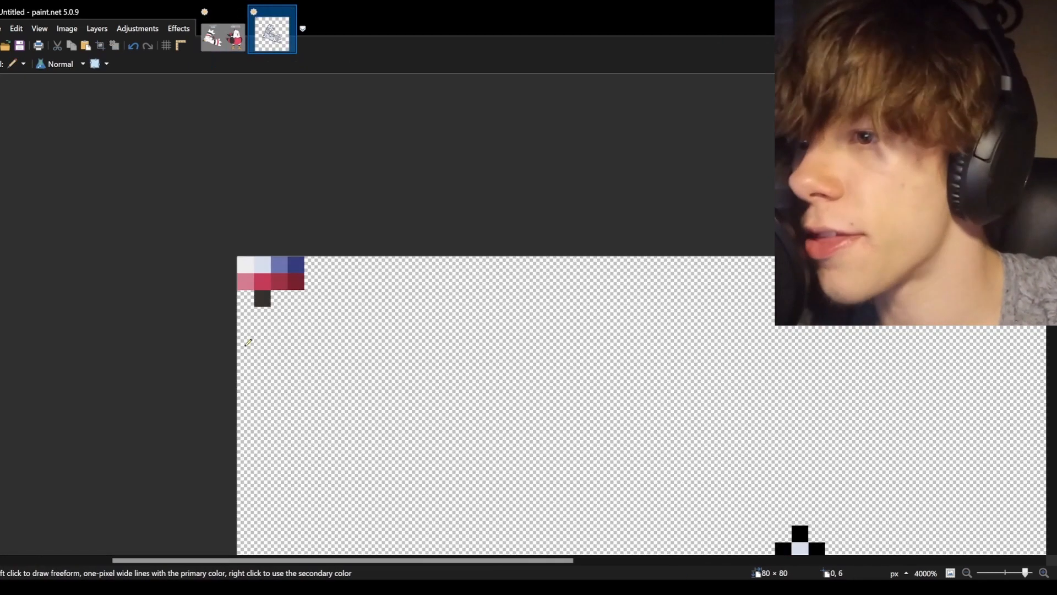
click(245, 298)
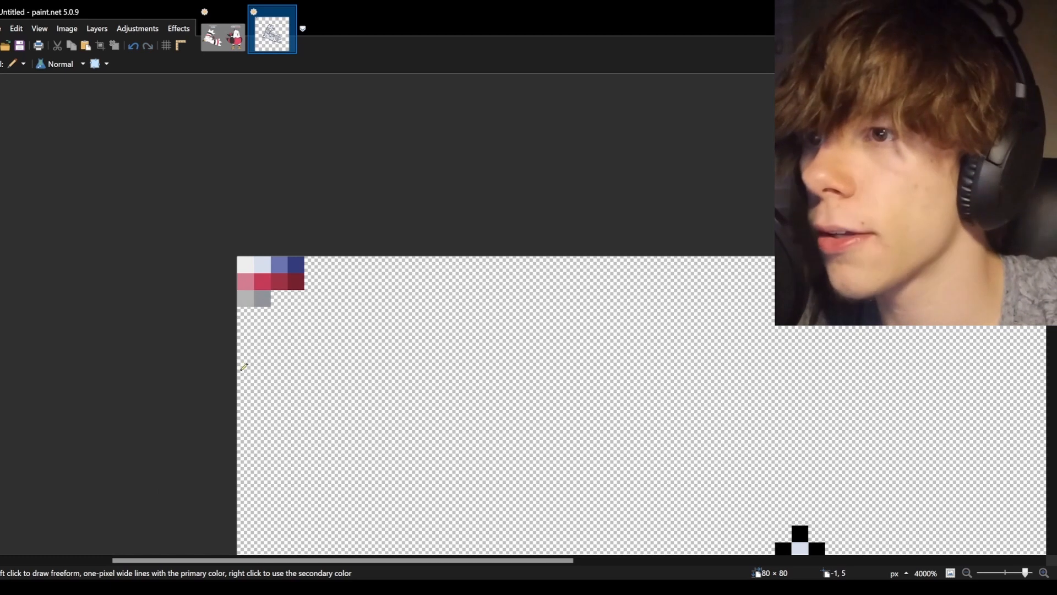
Sample more grays from the reference and complete the palette's third row.
key(k)
key(p)
click(279, 298)
click(295, 298)
key(k)
key(p)
key(k)
key(p)
key(k)
key(p)
Fill the gray bands and pink stripes on the bird's head and tail with palette colors.
scroll(513, 316, down, 3)
scroll(396, 300, right, 3)
scroll(397, 300, down, 4)
key(f)
click(435, 307)
click(636, 441)
scroll(606, 385, up, 3)
click(199, 209)
scroll(396, 300, down, 4)
click(463, 217)
click(570, 400)
click(527, 321)
click(553, 309)
Sample the beak color from the reference and fill the beak with it.
click(223, 37)
key(ctrl+d)
key(k)
click(111, 541)
click(272, 35)
key(f)
click(377, 365)
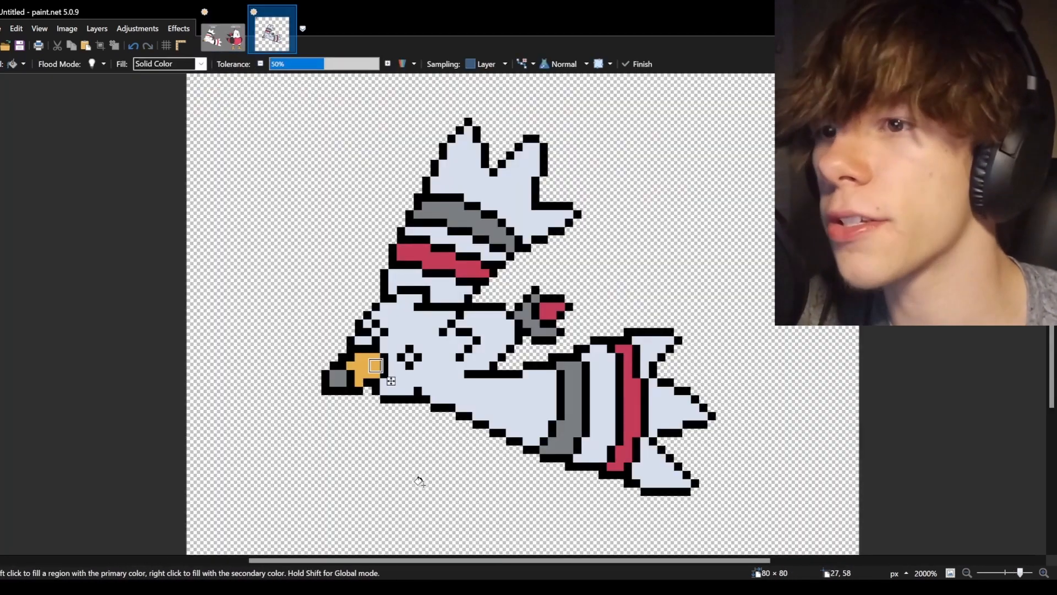
Shade the upper part of the beak with a lighter yellow using the pencil.
scroll(374, 368, up, 7)
key(k)
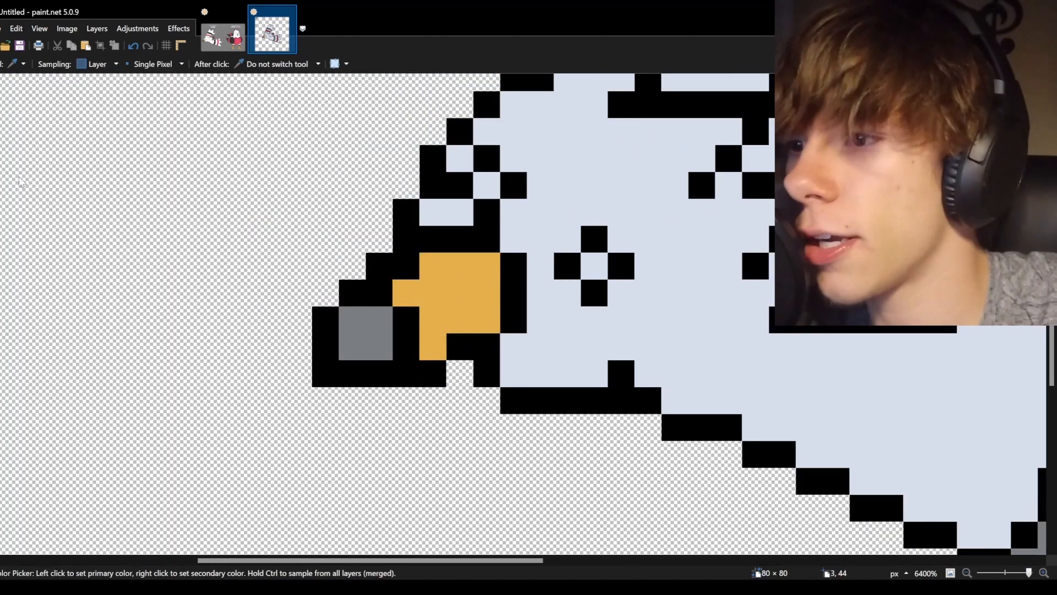
key(p)
drag(486, 266, 460, 292)
scroll(515, 309, down, 5)
scroll(515, 308, up, 8)
key(k)
click(220, 481)
key(p)
drag(481, 249, 439, 291)
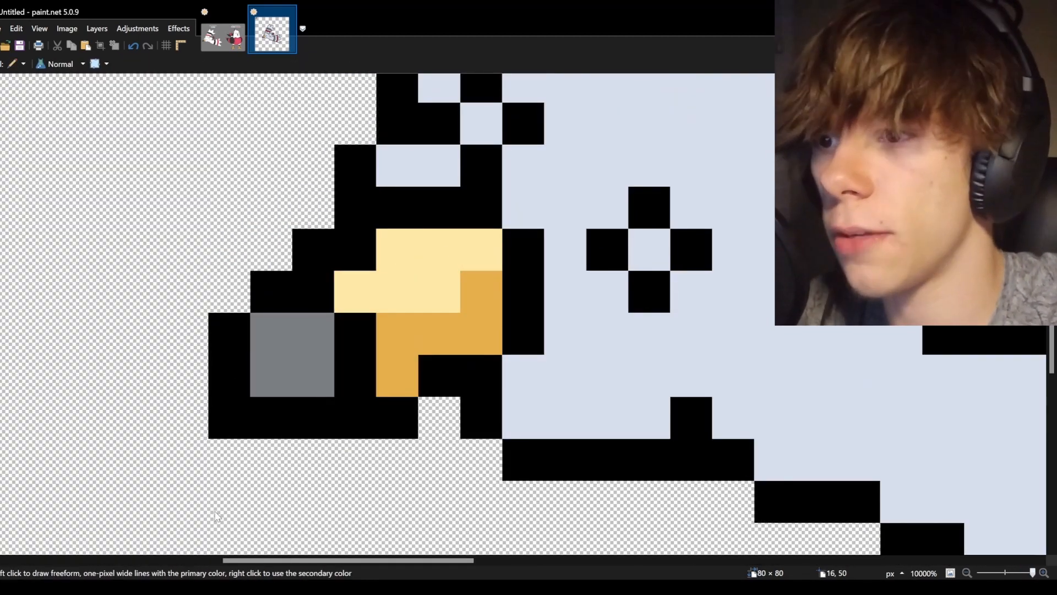
click(218, 516)
drag(356, 292, 439, 250)
click(483, 251)
Add darker orange shading to the lower part of the beak.
scroll(527, 327, down, 4)
key(k)
key(p)
key(k)
drag(501, 284, 454, 354)
click(220, 481)
key(p)
click(454, 354)
click(220, 480)
click(220, 481)
drag(502, 306, 454, 354)
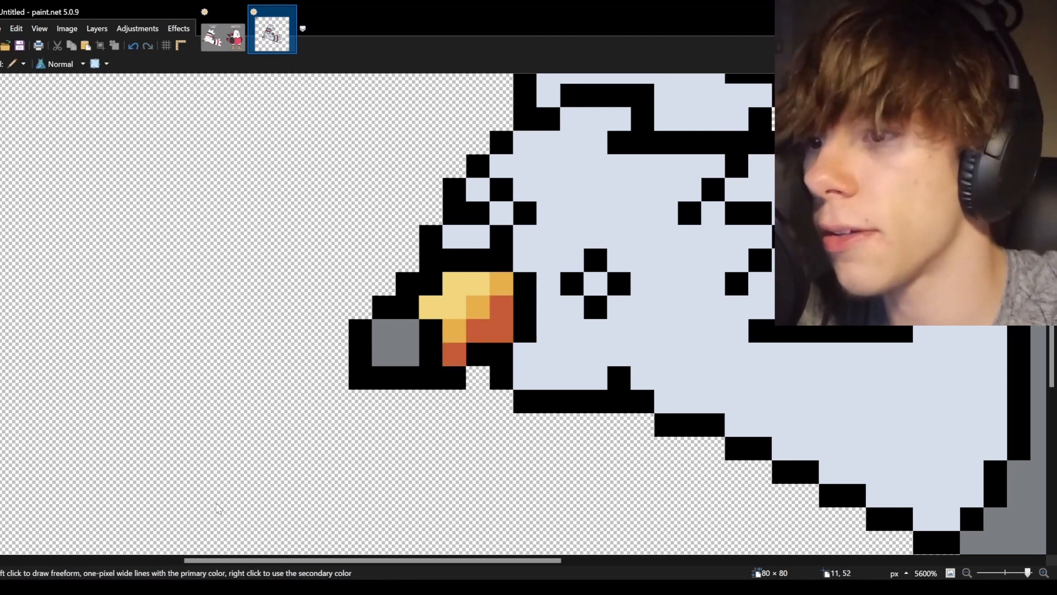
Paint a pale highlight across the head below the pink band.
scroll(469, 276, up, 2)
key(e)
click(321, 424)
key(s)
scroll(321, 385, down, 6)
scroll(234, 185, up, 4)
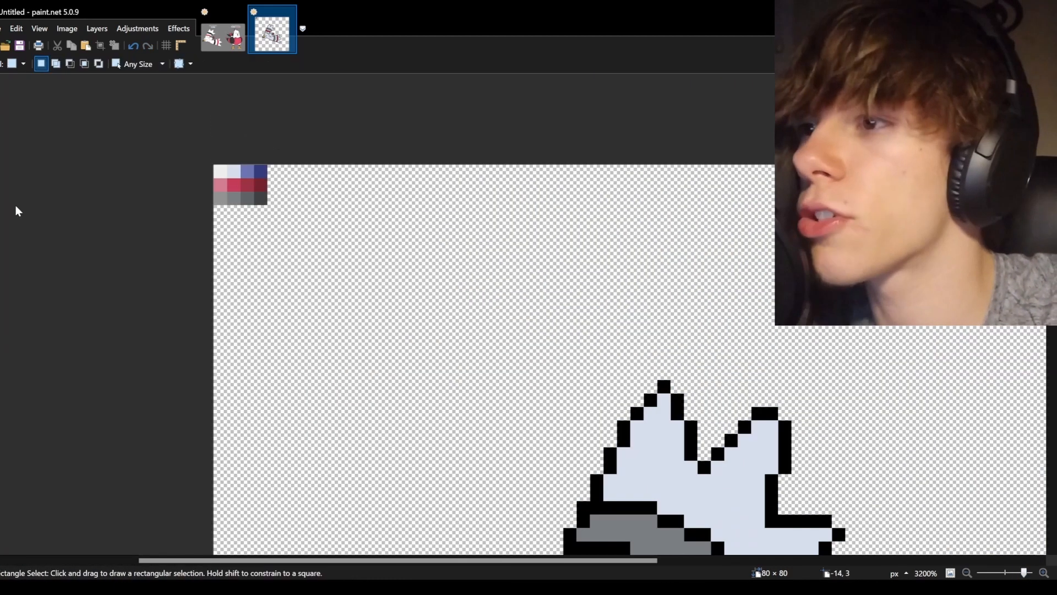
scroll(703, 434, down, 5)
key(p)
scroll(513, 178, up, 3)
drag(475, 243, 427, 289)
mouse_move(569, 291)
mouse_down()
mouse_move(472, 312)
mouse_move(498, 336)
mouse_up()
key(k)
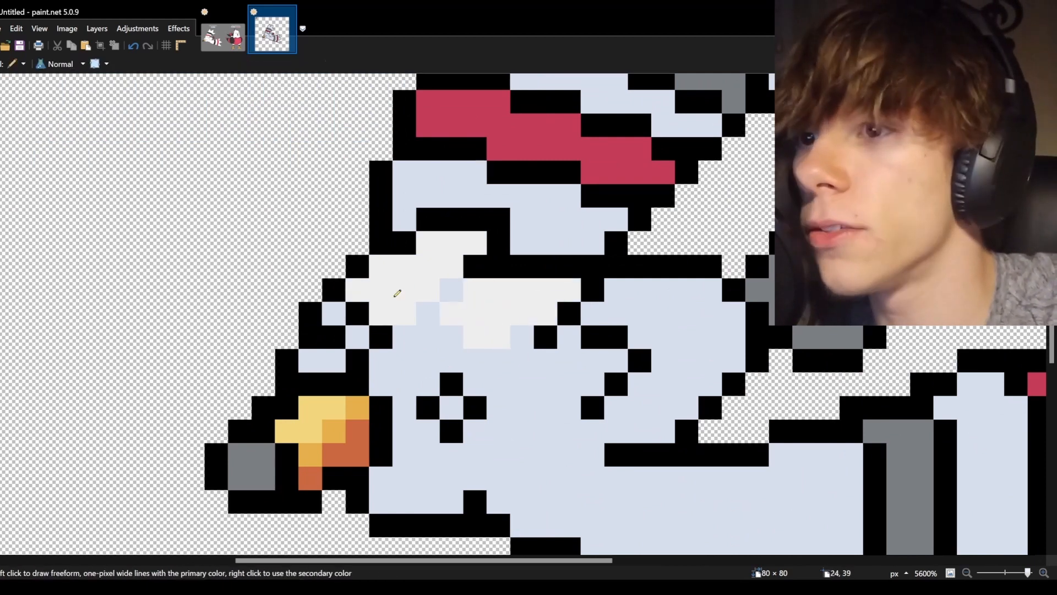
Extend the pale highlight across the top of the head with the pencil, sampling the existing highlight color.
click(449, 289)
key(p)
drag(428, 290, 415, 311)
key(k)
click(478, 312)
drag(617, 361, 573, 357)
Compare with the reference image and add a pale highlight along the left edge of the crest.
scroll(576, 385, up, 5)
scroll(576, 406, right, 3)
click(223, 38)
click(272, 34)
drag(410, 126, 317, 290)
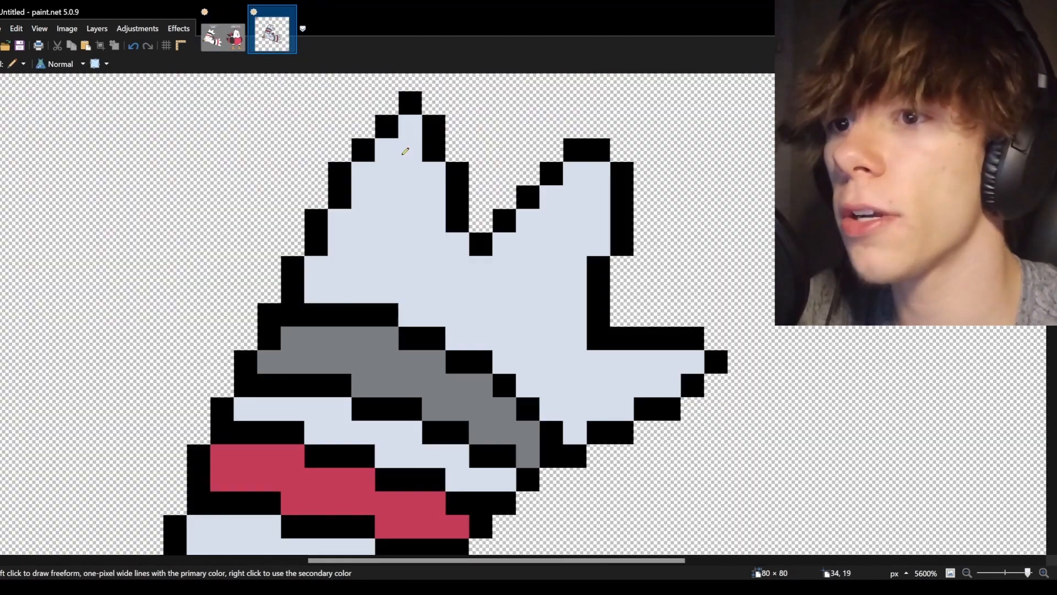
scroll(195, 225, down, 8)
scroll(631, 448, up, 4)
key(k)
key(p)
key(r)
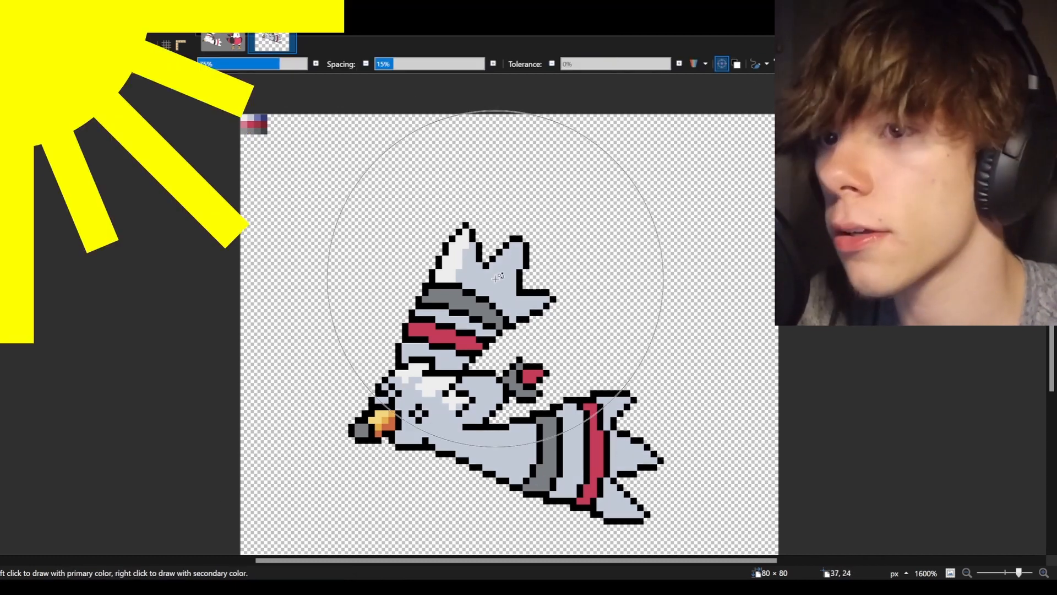
scroll(507, 264, up, 3)
key(p)
scroll(289, 231, up, 3)
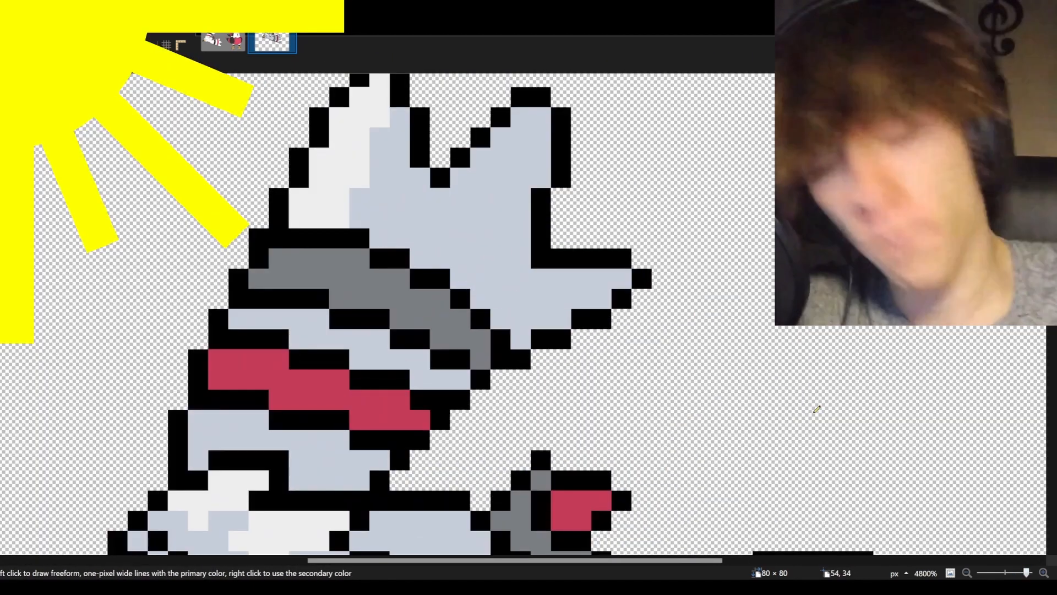
Add pale highlight pixels to the crest points and the neck below the pink band.
click(501, 238)
click(524, 167)
drag(359, 379, 429, 379)
scroll(380, 380, down, 2)
drag(312, 446, 382, 402)
scroll(402, 447, up, 2)
scroll(432, 258, right, 2)
drag(436, 190, 411, 261)
scroll(436, 278, down, 5)
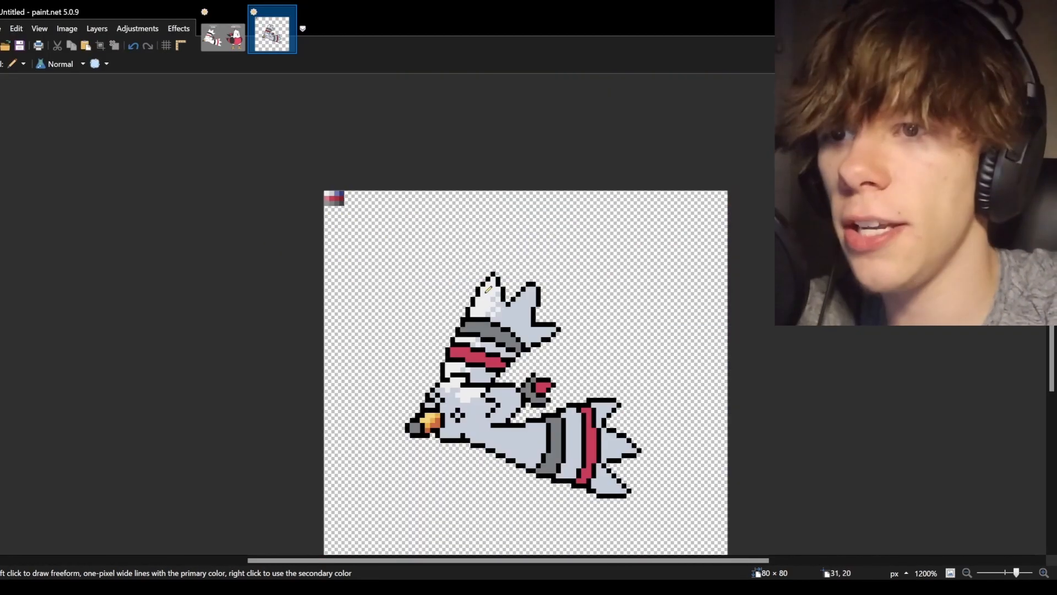
scroll(528, 275, up, 4)
mouse_move(513, 278)
mouse_down()
mouse_move(594, 214)
mouse_move(514, 298)
mouse_up()
scroll(549, 312, down, 1)
scroll(508, 331, down, 1)
key(k)
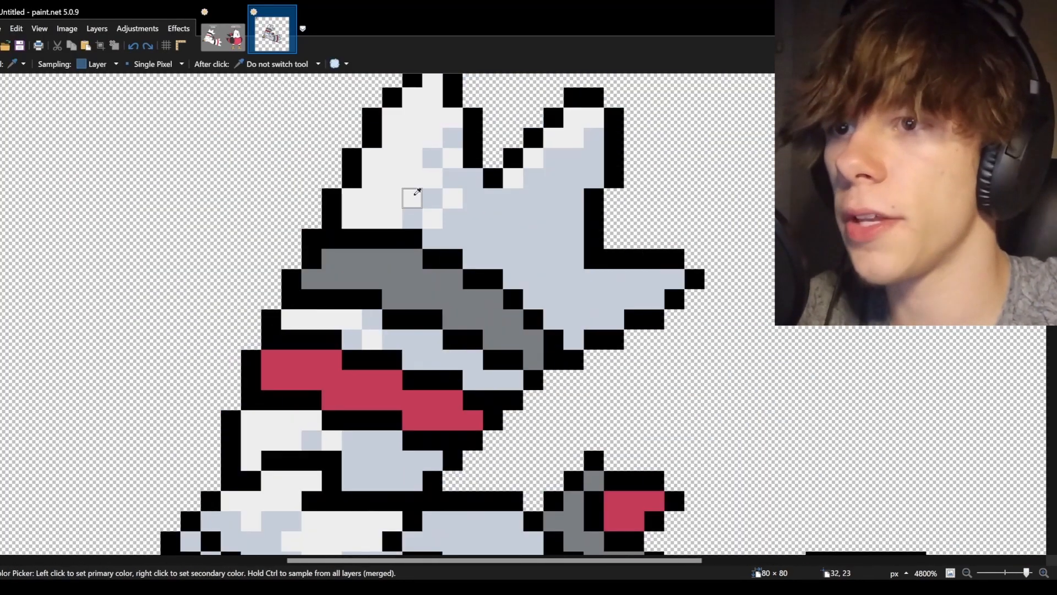
Blend the crest highlight with intermediate pale-gray pixels, undoing one stray stroke.
key(p)
scroll(503, 341, down, 7)
drag(486, 561, 535, 562)
drag(386, 329, 508, 309)
drag(591, 269, 629, 249)
mouse_move(709, 228)
mouse_down()
mouse_move(730, 308)
mouse_move(870, 410)
mouse_up()
scroll(751, 220, up, 6)
scroll(521, 264, down, 3)
key(ctrl+z)
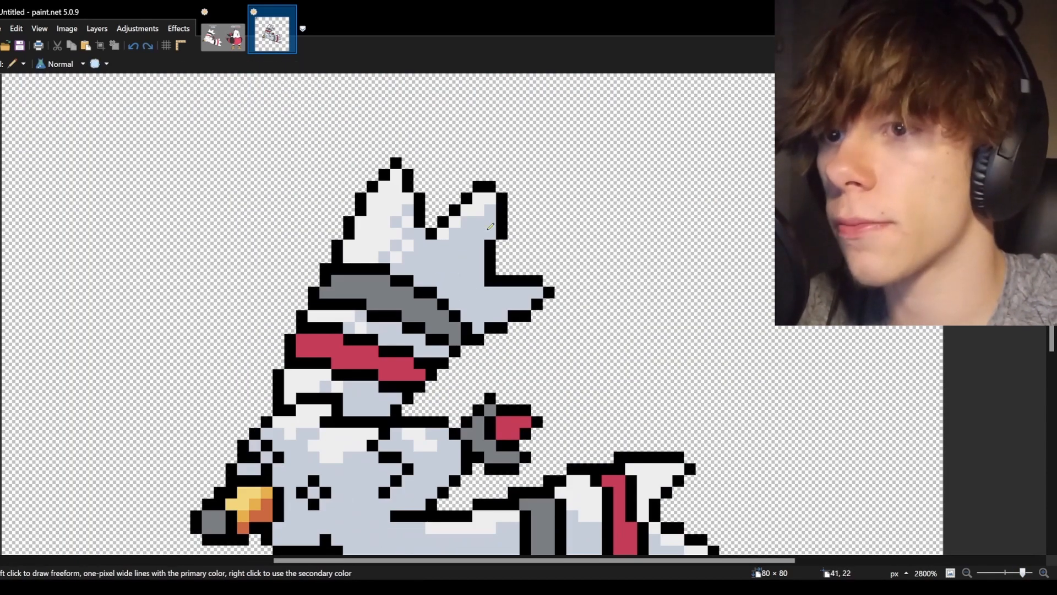
drag(490, 234, 443, 292)
Shade the underside of the body and tail with lavender using the pencil and fill tool.
scroll(496, 292, up, 2)
scroll(324, 354, down, 5)
scroll(495, 468, left, 5)
scroll(550, 529, right, 2)
key(k)
mouse_move(477, 367)
mouse_down()
mouse_move(409, 384)
mouse_move(393, 401)
mouse_up()
click(396, 380)
key(p)
click(394, 385)
drag(484, 561, 537, 561)
mouse_move(372, 368)
mouse_down()
mouse_move(489, 326)
mouse_move(541, 250)
mouse_up()
mouse_move(372, 384)
mouse_down()
mouse_move(506, 435)
mouse_move(591, 485)
mouse_up()
scroll(587, 474, down, 3)
drag(495, 561, 534, 561)
click(519, 370)
mouse_move(604, 385)
mouse_down()
mouse_move(655, 385)
mouse_move(636, 408)
mouse_up()
drag(722, 418, 771, 435)
key(f)
click(755, 457)
key(p)
scroll(726, 440, up, 1)
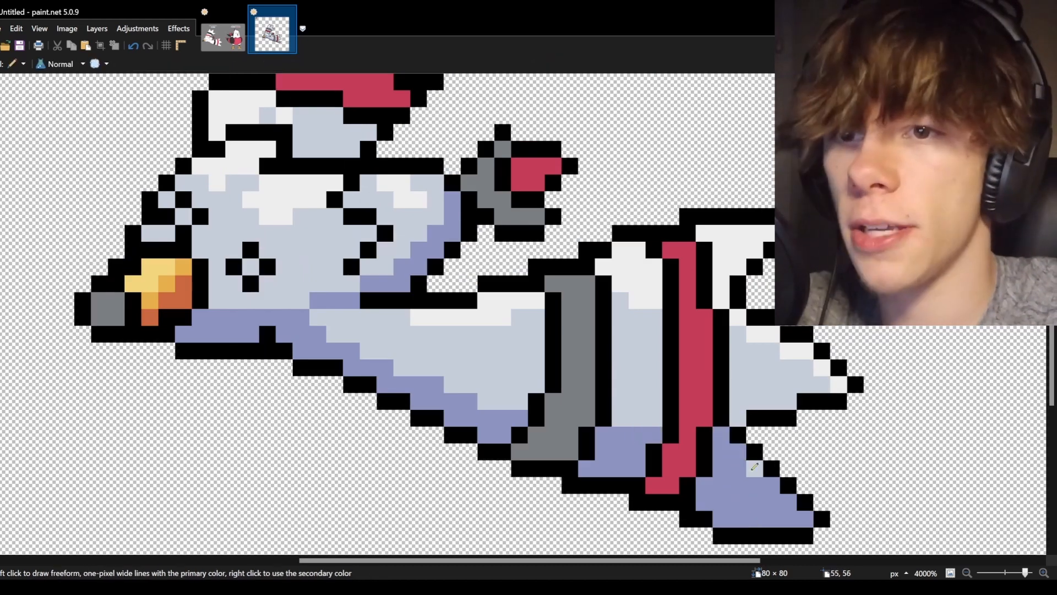
Continue the lavender shading over the wing underside and the lower tail fins.
scroll(556, 353, up, 2)
scroll(556, 353, left, 2)
drag(571, 333, 537, 350)
drag(638, 267, 605, 250)
scroll(622, 248, up, 1)
drag(706, 199, 638, 284)
drag(688, 283, 773, 283)
key(f)
click(680, 292)
scroll(385, 334, down, 5)
key(k)
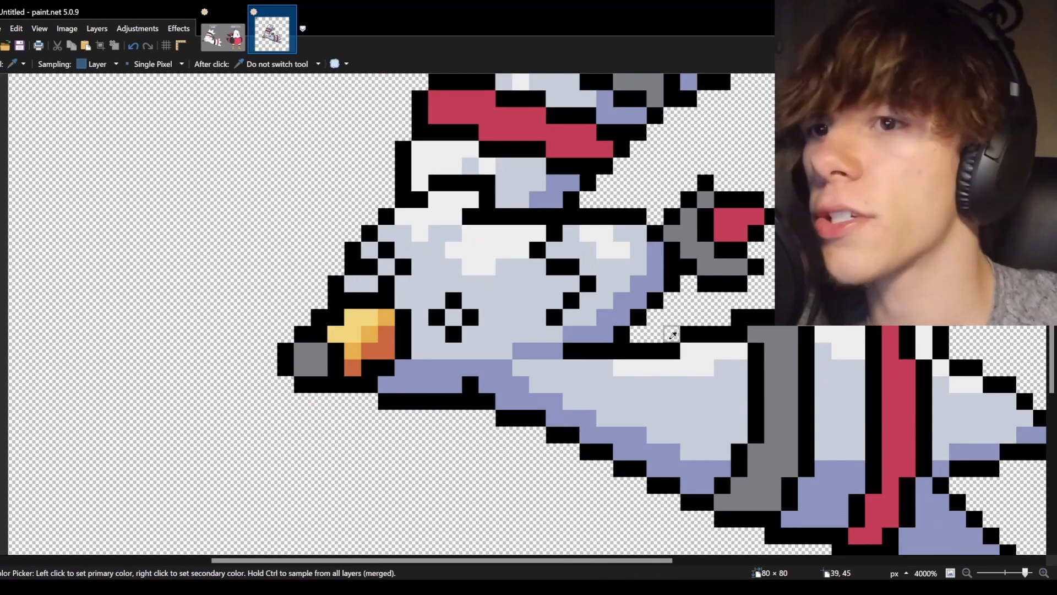
key(p)
Fill the lower part of the tail's red band with a darker red.
scroll(417, 332, up, 9)
scroll(417, 331, down, 4)
scroll(99, 246, down, 4)
scroll(99, 246, right, 3)
scroll(441, 550, up, 5)
scroll(441, 551, left, 7)
scroll(172, 490, down, 2)
scroll(172, 490, right, 5)
scroll(710, 360, down, 4)
key(f)
click(807, 417)
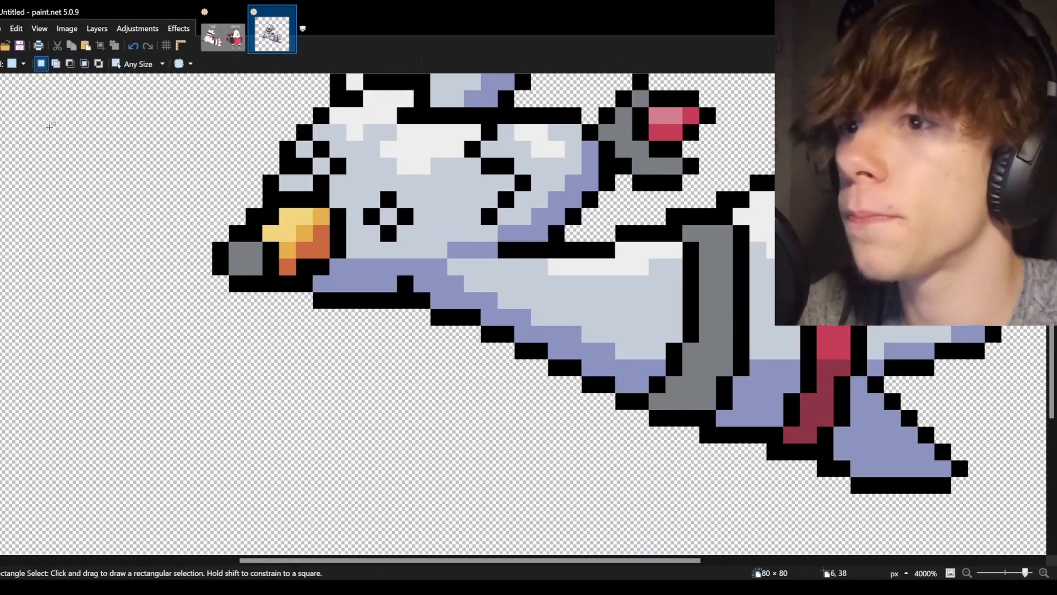
Shade the pink head band with a lighter pink on the left and darker red on the right.
scroll(660, 385, up, 7)
scroll(296, 316, left, 6)
key(k)
key(p)
scroll(395, 551, up, 2)
drag(507, 563, 618, 562)
scroll(771, 407, down, 9)
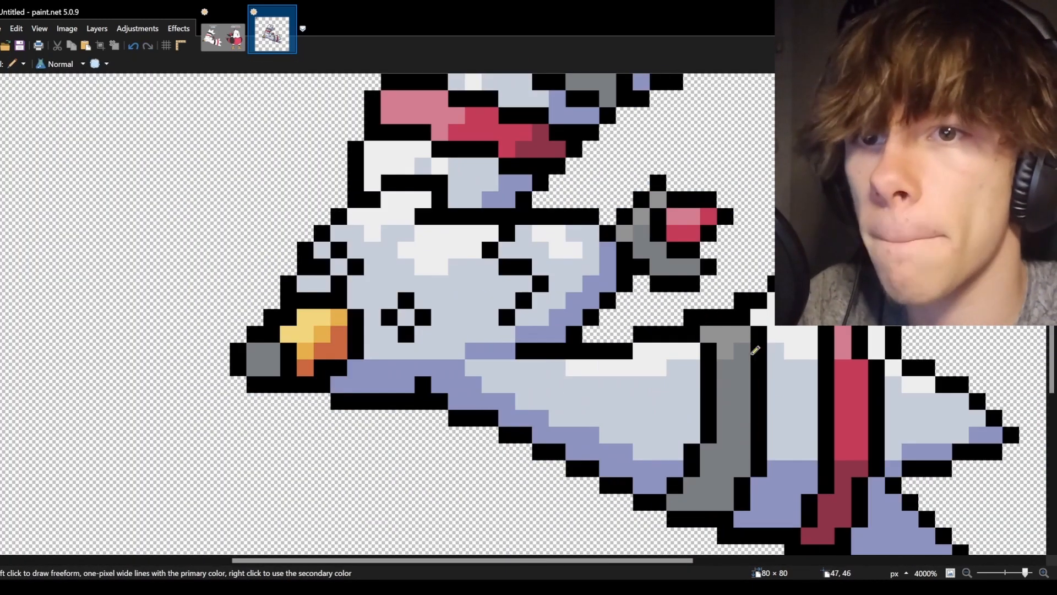
scroll(605, 358, up, 5)
drag(489, 267, 472, 283)
key(f)
click(447, 270)
scroll(441, 308, up, 2)
key(k)
key(p)
scroll(352, 264, down, 4)
scroll(352, 264, right, 7)
drag(374, 171, 399, 196)
scroll(474, 264, down, 4)
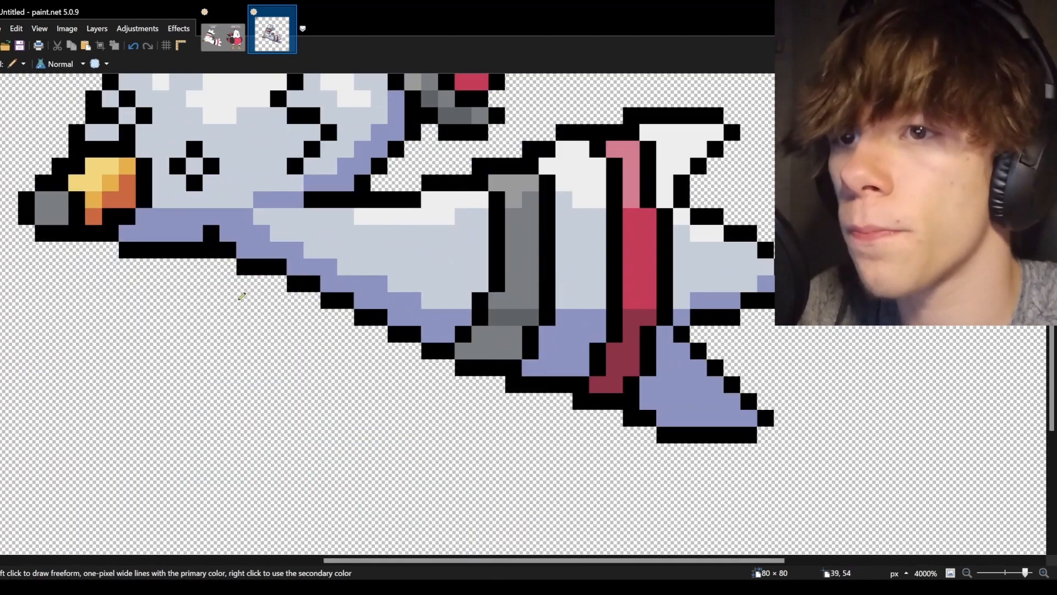
Zoom out to review the whole sprite's shading.
key(k)
scroll(518, 320, left, 5)
scroll(571, 300, up, 2)
key(s)
scroll(405, 543, down, 7)
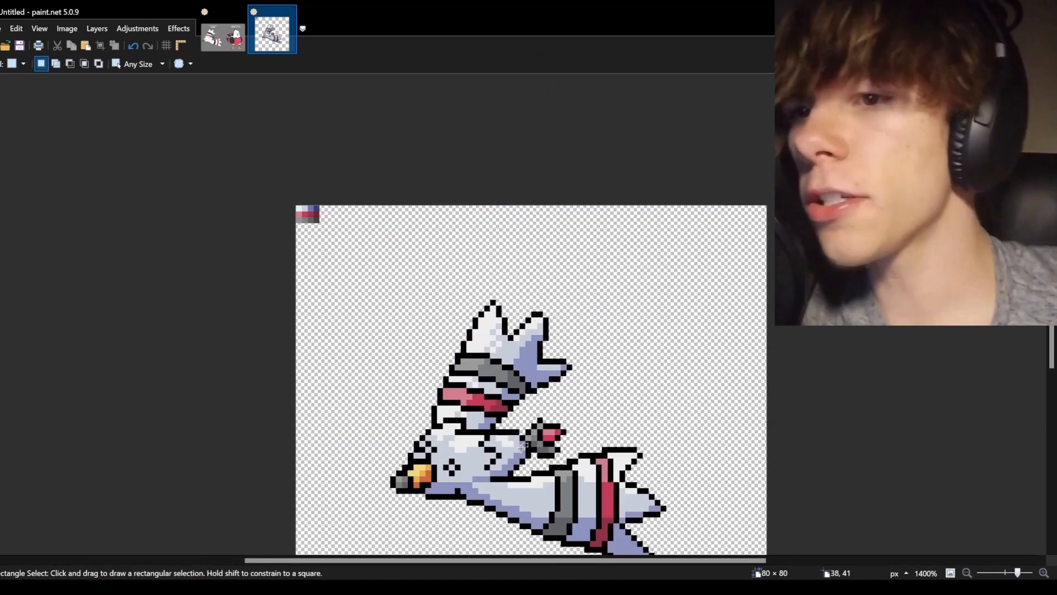
scroll(495, 430, down, 2)
key(k)
key(b)
key(k)
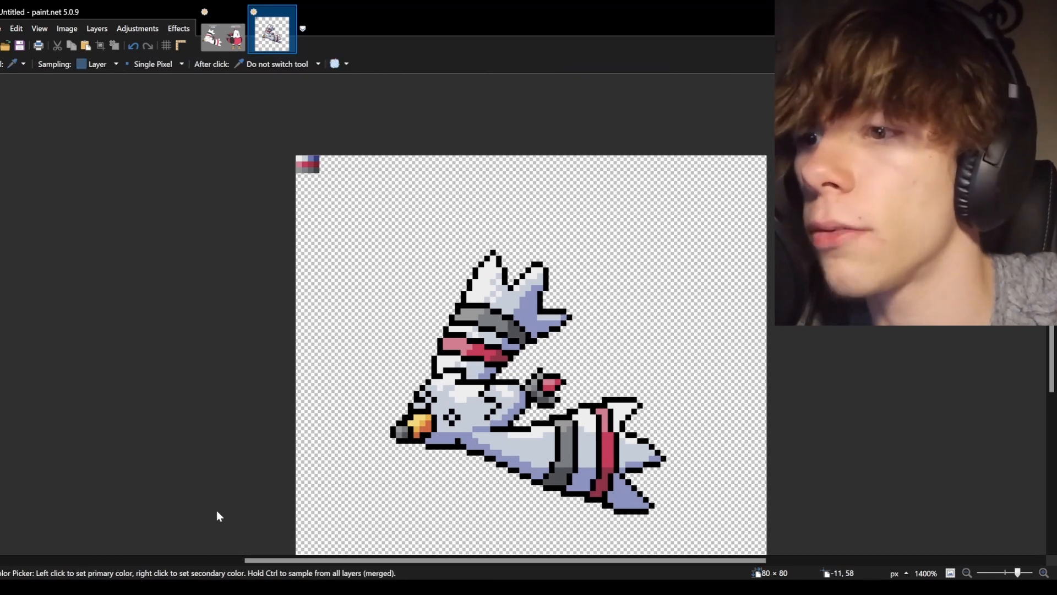
key(b)
key(k)
key(b)
scroll(513, 363, down, 2)
scroll(331, 265, up, 4)
key(k)
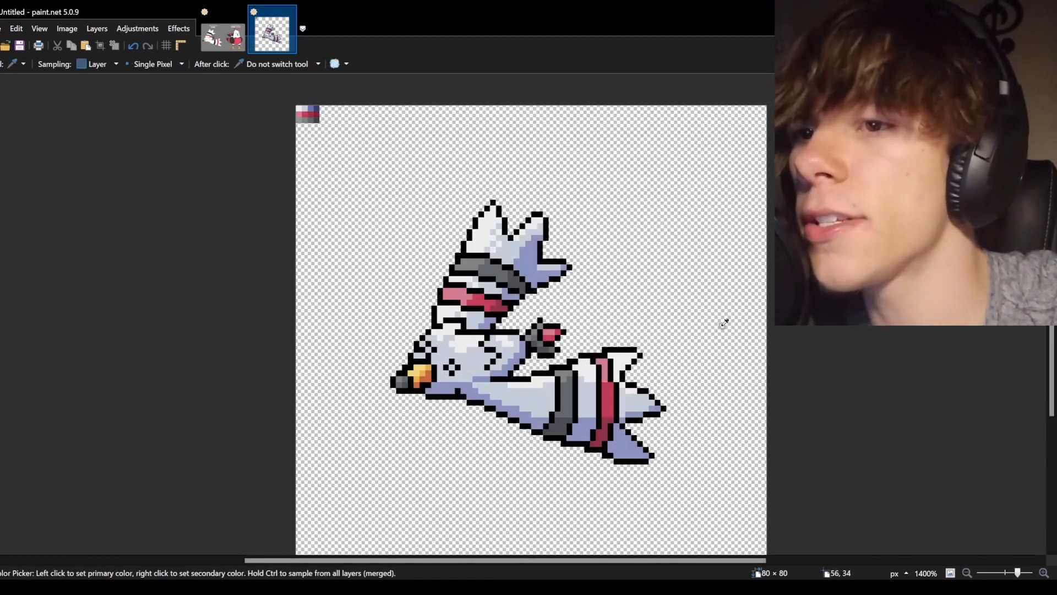
scroll(508, 309, down, 3)
key(b)
Undo the last edit, set the brush size to 2 and add a dark navy outline pixel above the beak.
key(ctrl+z)
text(2)
scroll(407, 352, up, 7)
key(p)
drag(420, 359, 420, 379)
key(e)
scroll(355, 319, down, 2)
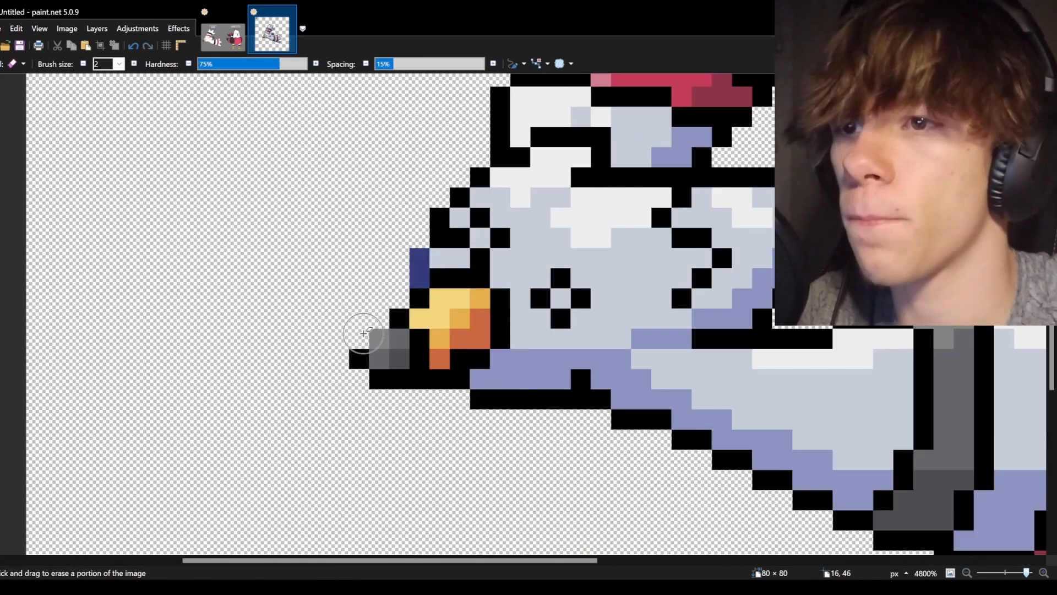
Recolor the black outlines around the head, neck and body edges to dark navy with the Recolor tool.
key(p)
drag(439, 238, 479, 178)
key(b)
double_click(106, 65)
scroll(484, 237, up, 2)
drag(500, 248, 678, 298)
scroll(679, 299, right, 3)
drag(518, 278, 605, 278)
drag(487, 318, 489, 396)
scroll(490, 395, down, 2)
drag(526, 339, 697, 319)
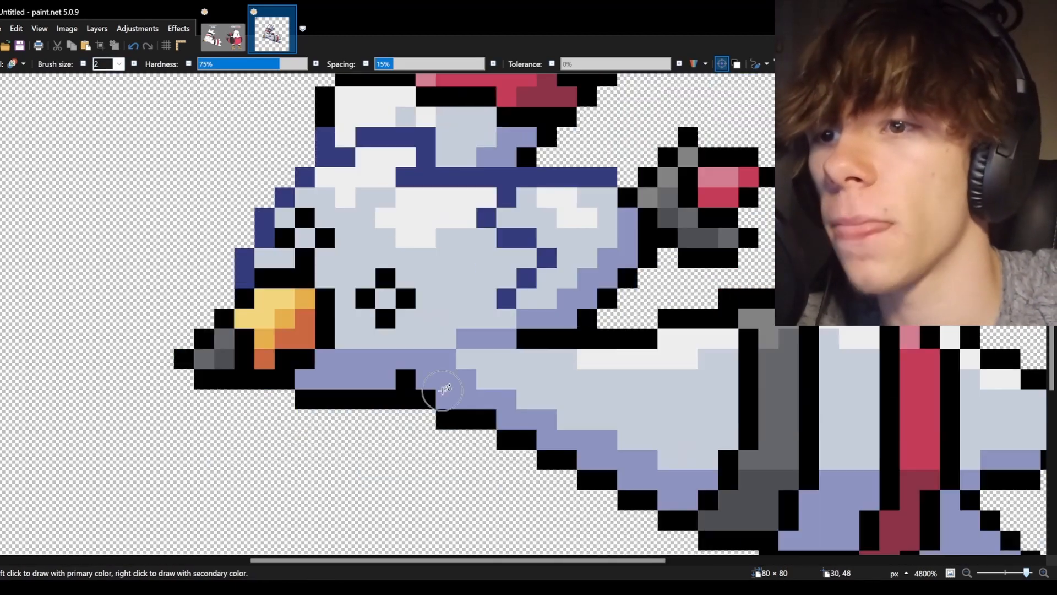
scroll(970, 218, right, 3)
drag(668, 238, 782, 325)
scroll(606, 308, up, 3)
drag(184, 325, 183, 297)
scroll(184, 297, up, 2)
mouse_move(204, 473)
mouse_down()
mouse_move(385, 137)
mouse_move(545, 177)
mouse_up()
drag(567, 338, 628, 339)
scroll(461, 286, down, 9)
key(p)
scroll(309, 356, left, 2)
click(626, 451)
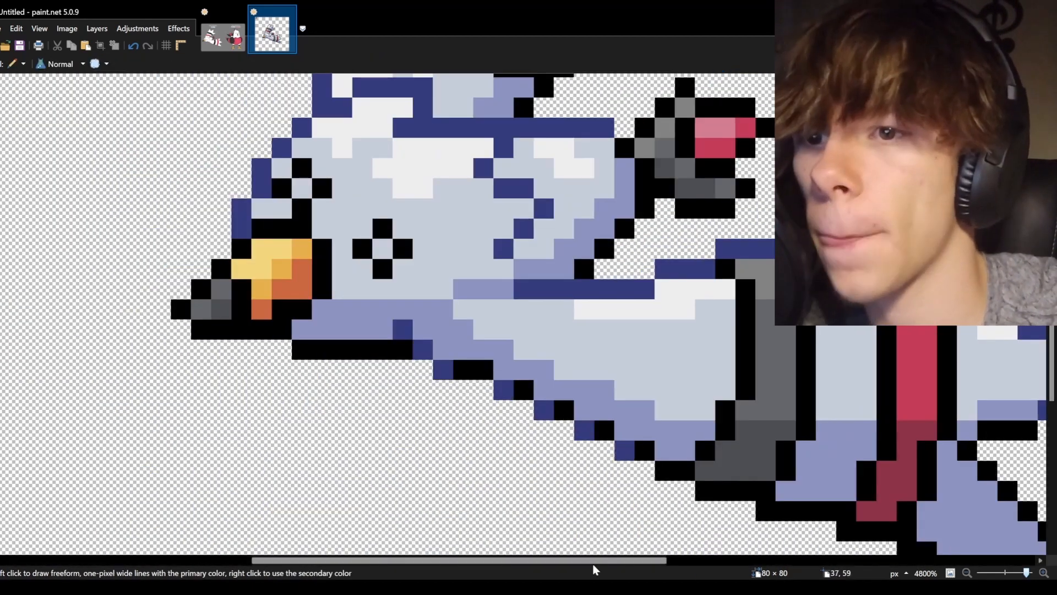
Touch up outline pixels along the neck and wing edge with the Pencil.
scroll(637, 448, down, 3)
click(460, 319)
click(801, 421)
scroll(802, 420, up, 8)
click(400, 279)
drag(460, 239, 480, 219)
scroll(493, 231, up, 3)
scroll(496, 242, down, 6)
scroll(457, 176, left, 4)
Pick the dark navy and recolor the outline along the head's left edge and under the pink band.
key(k)
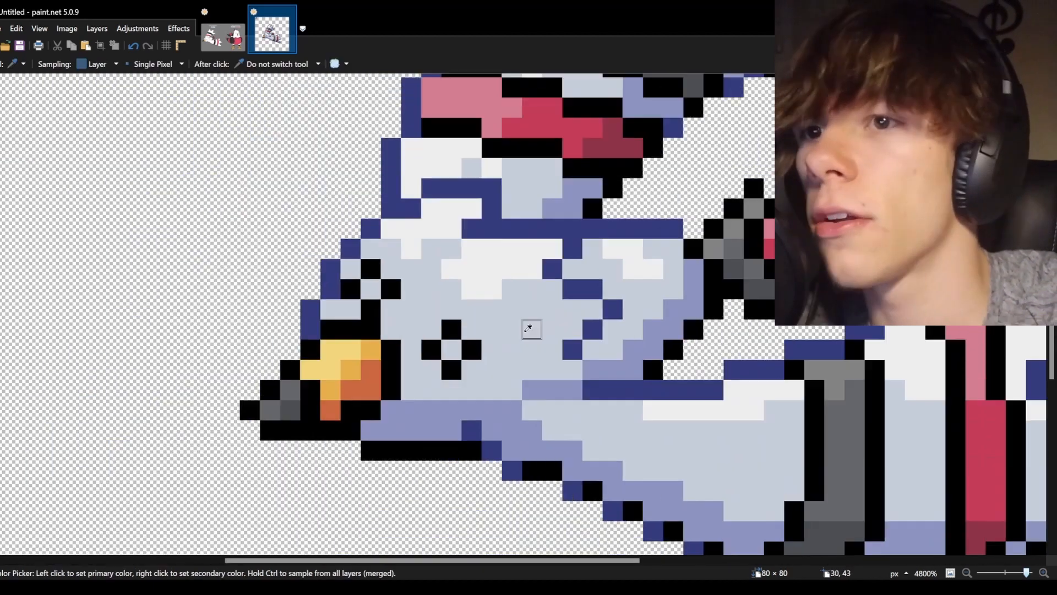
key(p)
drag(370, 177, 330, 218)
click(311, 259)
scroll(330, 243, up, 7)
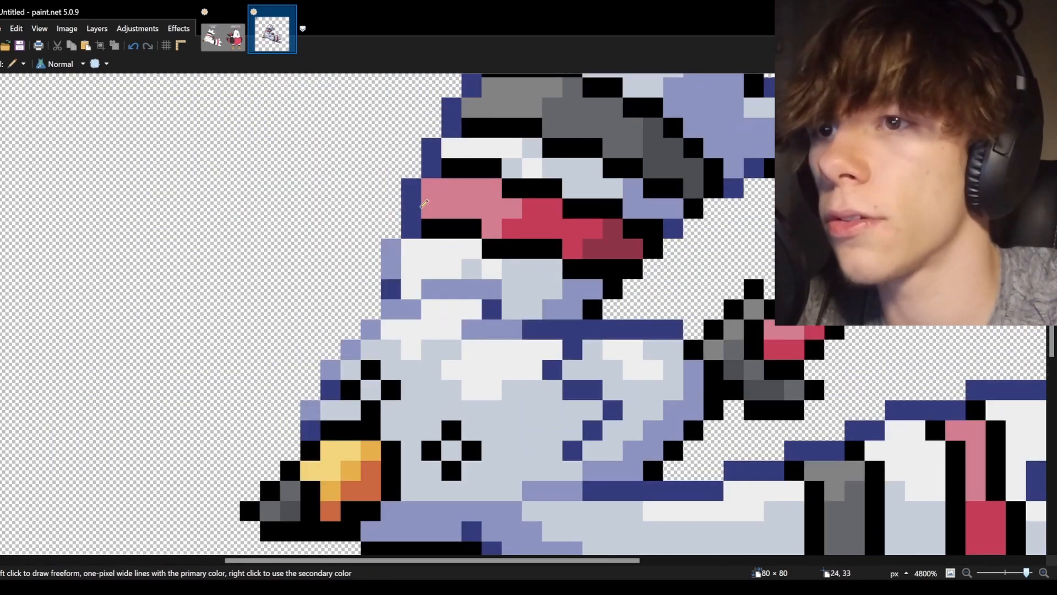
click(491, 229)
click(633, 148)
scroll(628, 220, down, 8)
drag(575, 561, 659, 561)
drag(676, 209, 695, 212)
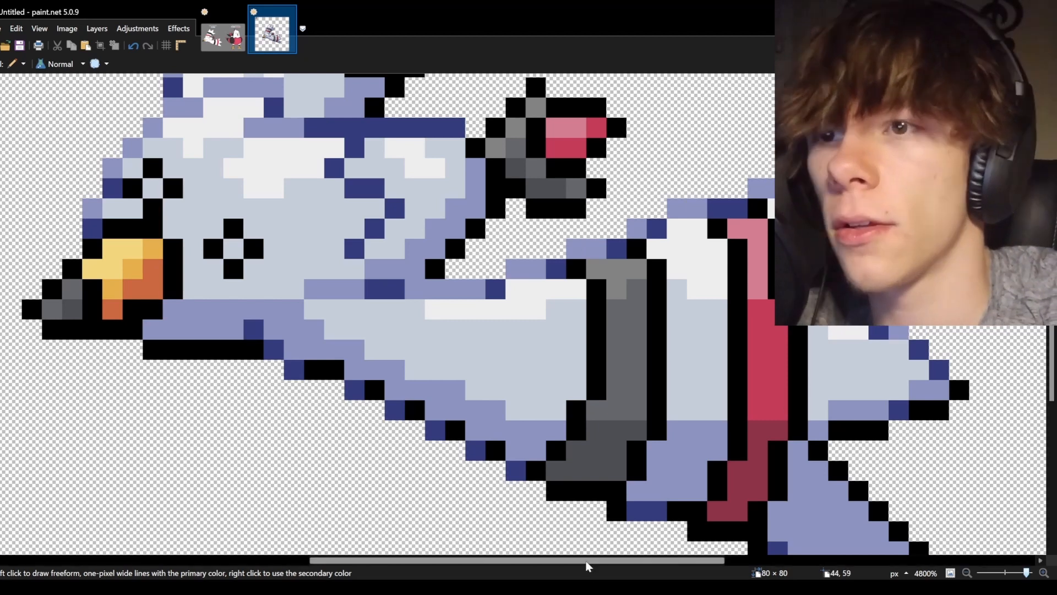
Recolor the black outline pixels where the head meets the claw with navy and lavender shades.
scroll(551, 474, down, 5)
key(k)
scroll(543, 474, up, 2)
scroll(542, 385, left, 2)
click(432, 266)
key(p)
drag(456, 254, 457, 277)
click(492, 301)
drag(505, 313, 503, 290)
key(k)
click(499, 337)
key(p)
click(503, 313)
drag(456, 254, 444, 266)
Recolor the black outlines around the grey head band and the body's grey band with grey tones.
scroll(468, 270, up, 7)
scroll(512, 233, up, 4)
drag(525, 230, 618, 173)
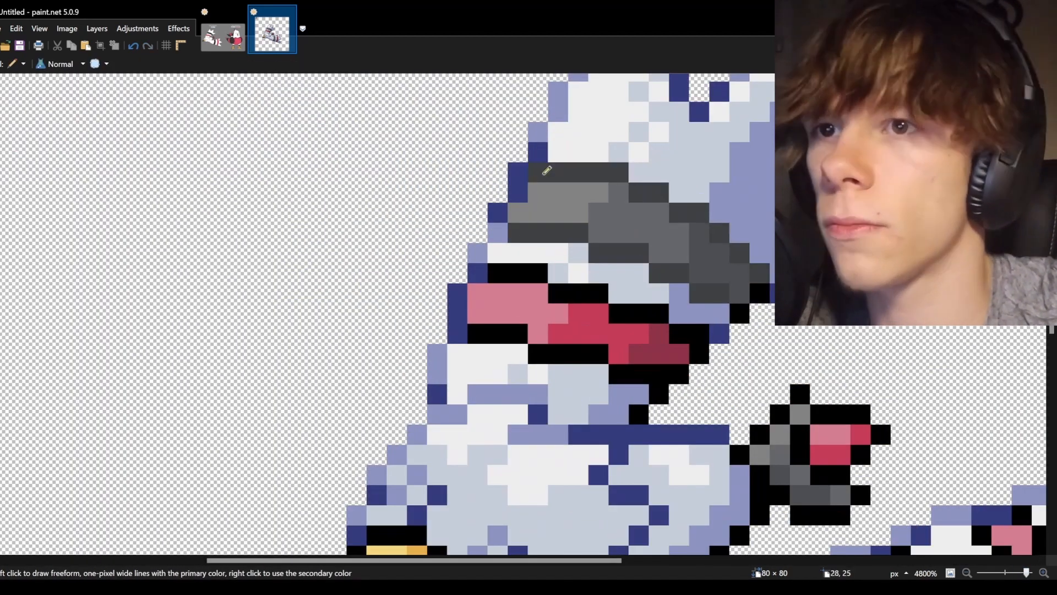
drag(676, 207, 760, 273)
scroll(529, 233, right, 4)
scroll(551, 331, down, 6)
drag(651, 220, 571, 404)
scroll(571, 385, up, 3)
drag(570, 213, 610, 294)
Pick a darker grey and recolor the outlines along the body's grey band.
key(k)
drag(267, 172, 248, 213)
scroll(441, 275, down, 4)
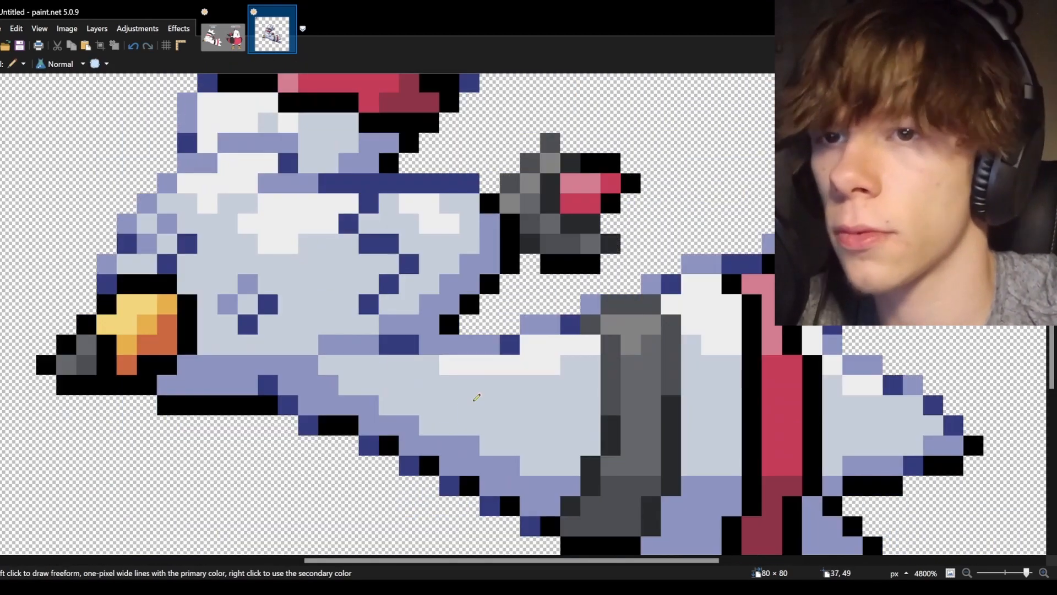
scroll(551, 308, up, 11)
key(k)
click(235, 144)
key(p)
scroll(441, 248, down, 8)
drag(439, 224, 603, 263)
scroll(606, 303, right, 5)
mouse_move(617, 334)
mouse_down()
mouse_move(637, 407)
mouse_move(637, 537)
mouse_up()
scroll(637, 441, down, 3)
scroll(611, 404, up, 2)
Pick a dark red and recolor the outlines of the pink head band and the body's red band.
key(k)
click(293, 193)
drag(112, 123, 141, 122)
scroll(331, 221, down, 2)
drag(616, 264, 636, 385)
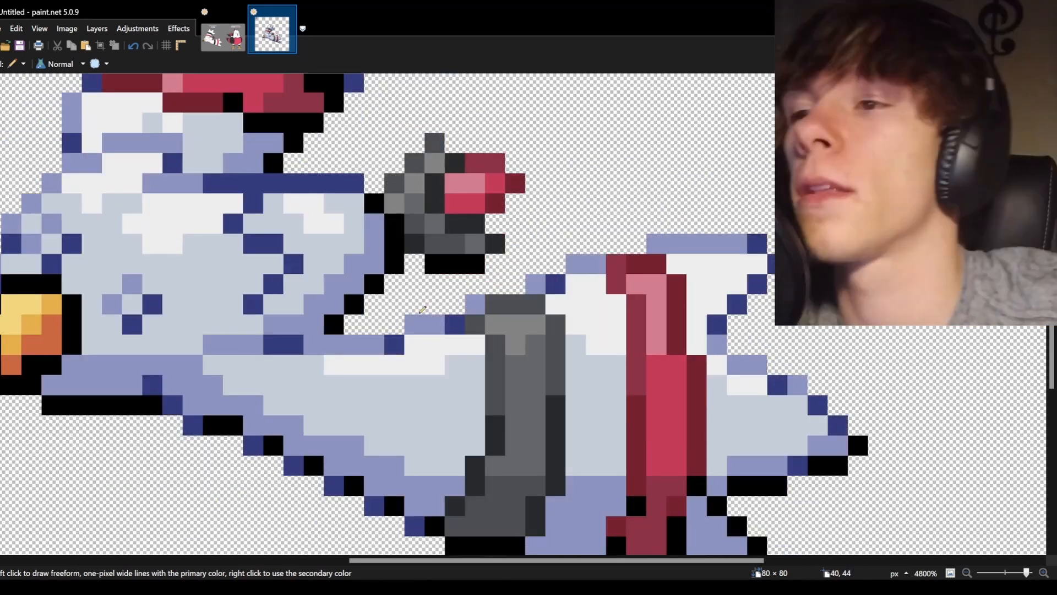
Recolor the beak's black outline with dark red-brown and orange pixels.
scroll(423, 309, left, 6)
key(k)
click(440, 352)
click(174, 517)
key(p)
click(389, 305)
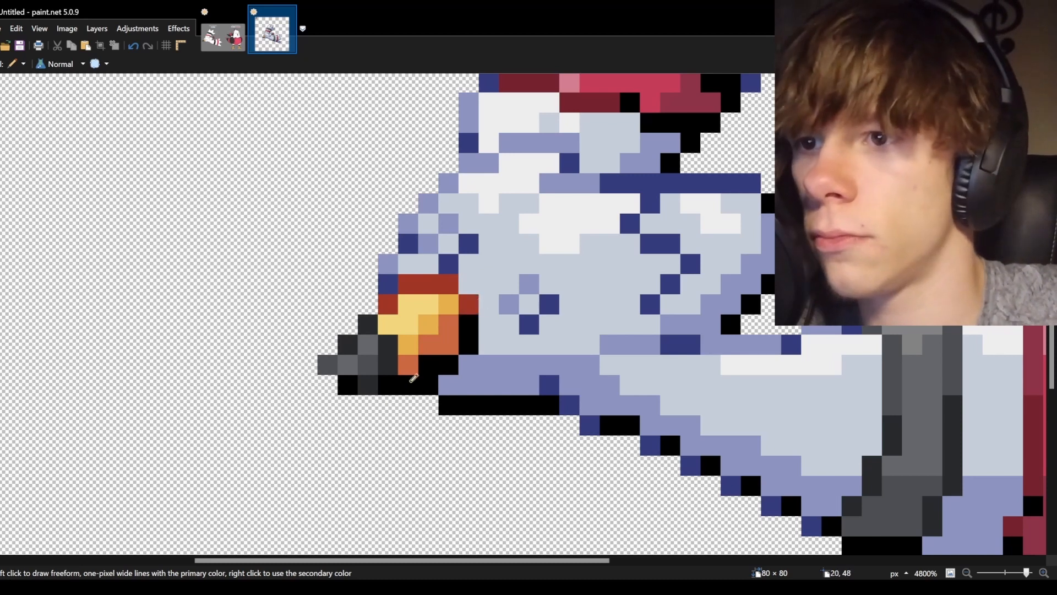
drag(427, 369, 408, 385)
click(469, 344)
key(k)
click(441, 345)
key(p)
drag(388, 304, 408, 284)
Add a black outline pixel along the lower edge of the beak.
scroll(504, 318, down, 7)
scroll(361, 312, up, 8)
key(s)
key(m)
mouse_move(446, 409)
mouse_down()
mouse_move(519, 335)
mouse_move(566, 335)
mouse_up()
click(28, 146)
click(519, 289)
scroll(573, 309, down, 2)
key(k)
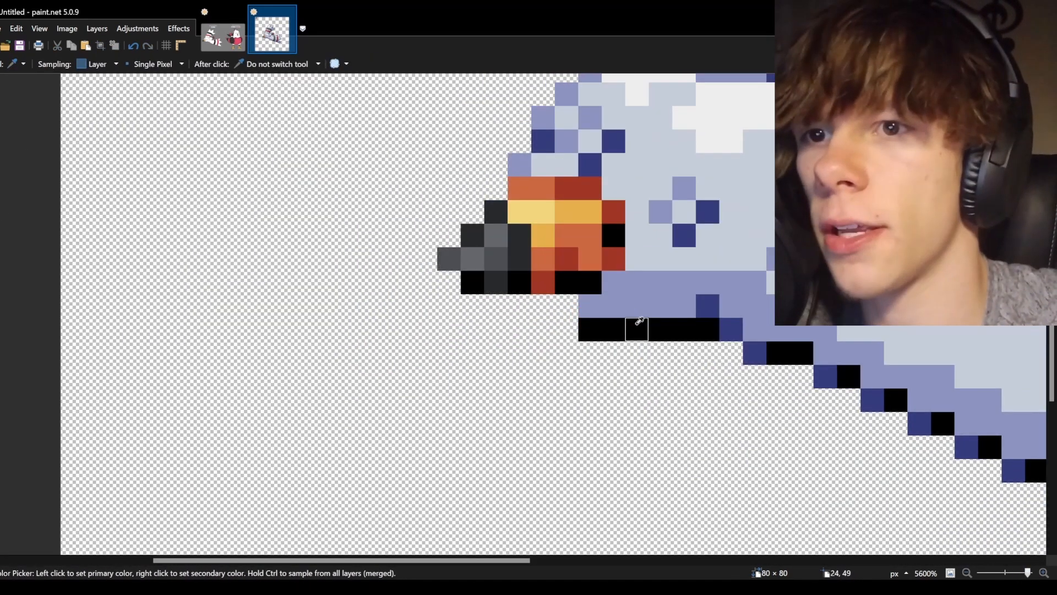
click(631, 319)
key(p)
click(567, 306)
scroll(457, 315, down, 8)
scroll(496, 328, up, 7)
scroll(396, 342, up, 2)
Delete the active selection and zoom out to review the whole finished bird sprite.
key(e)
key(p)
key(k)
key(s)
scroll(537, 439, down, 6)
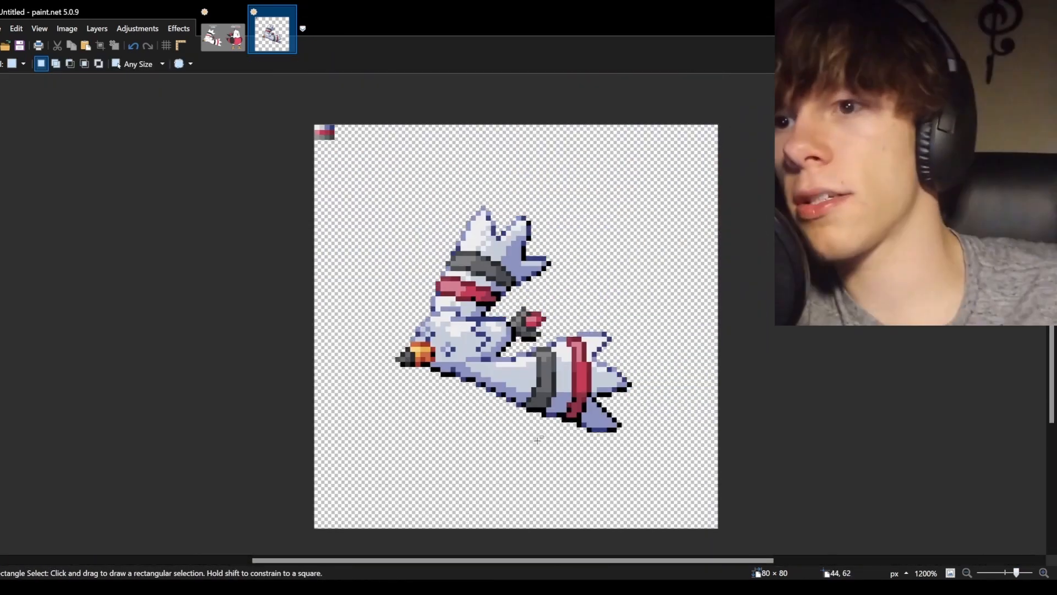
key(Delete)
scroll(504, 353, up, 6)
key(p)
key(s)
scroll(437, 305, down, 5)
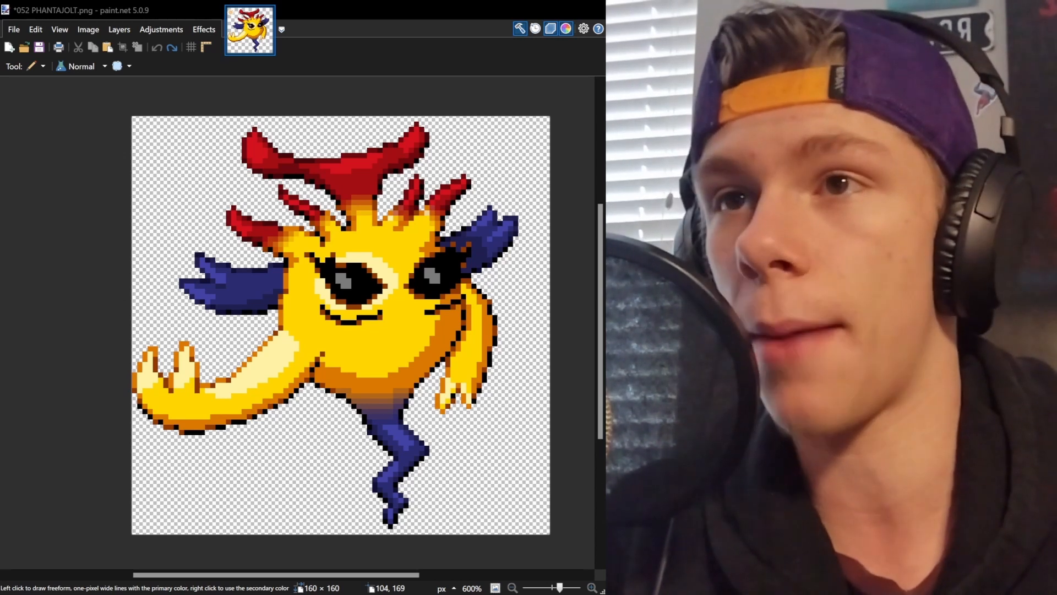
Zoom in to inspect the Phantajolt sprite's face and body shading.
click(29, 237)
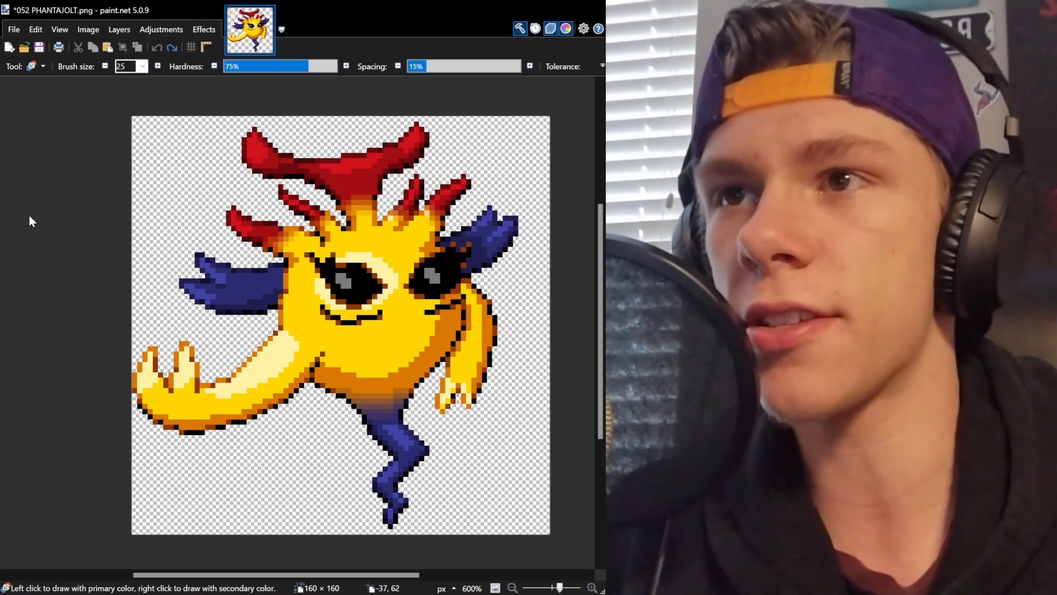
click(29, 217)
drag(560, 588, 565, 587)
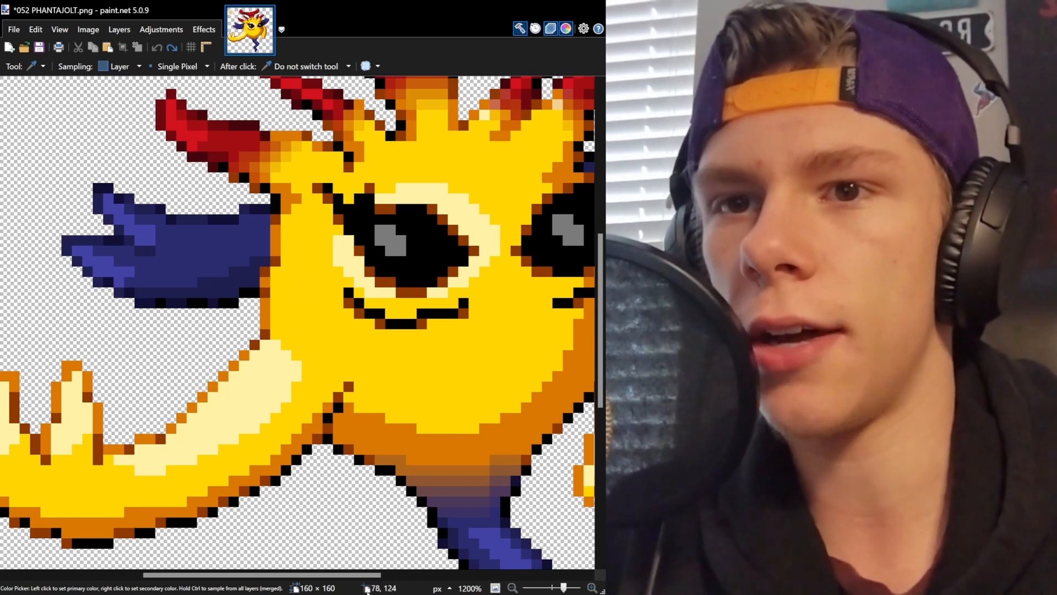
drag(289, 575, 358, 576)
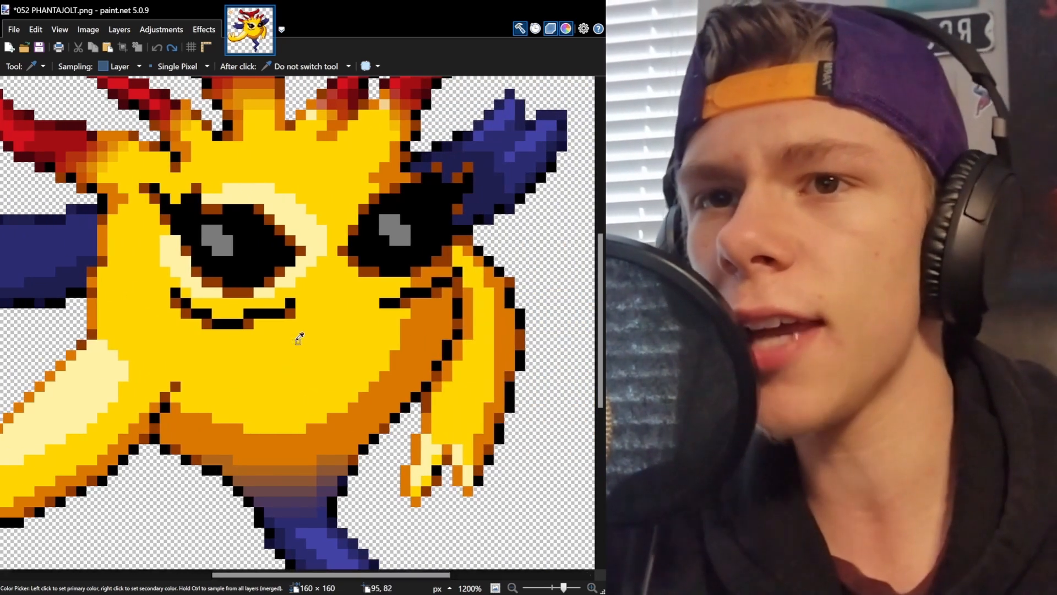
scroll(298, 336, down, 2)
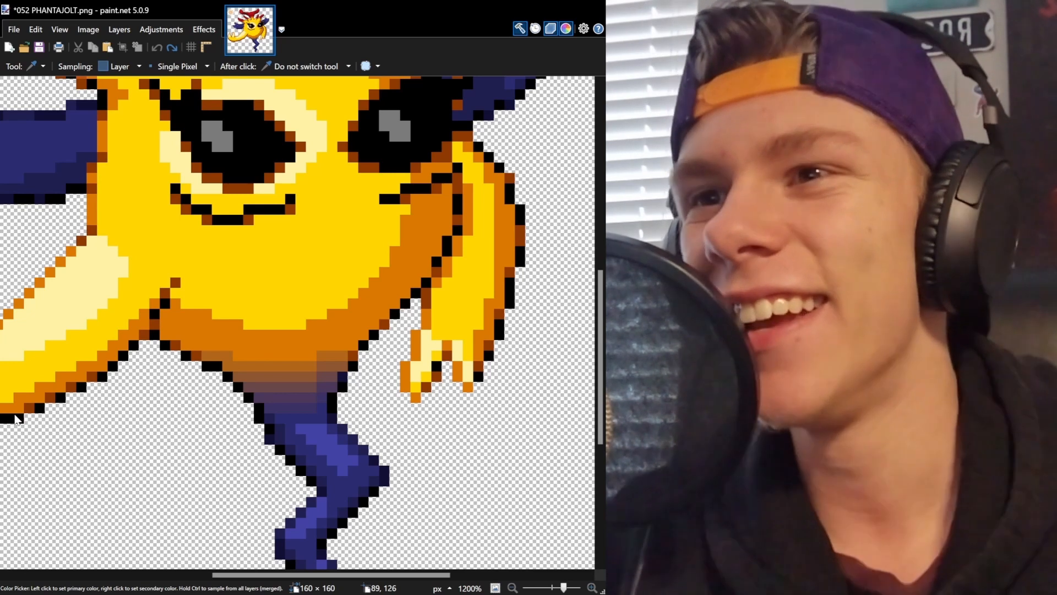
drag(563, 588, 559, 588)
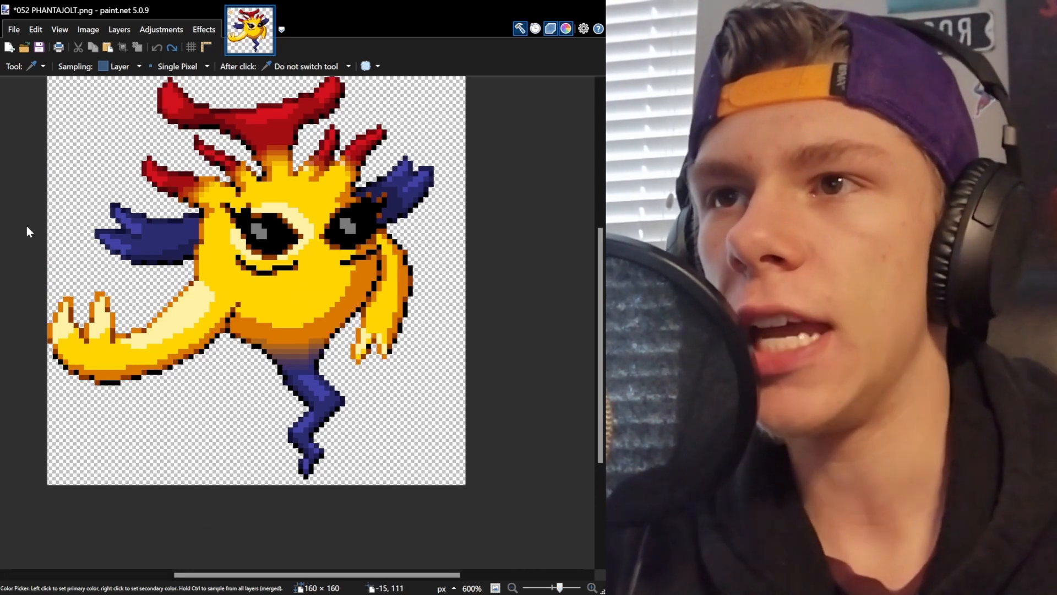
key(b)
drag(341, 307, 302, 326)
key(ctrl+z)
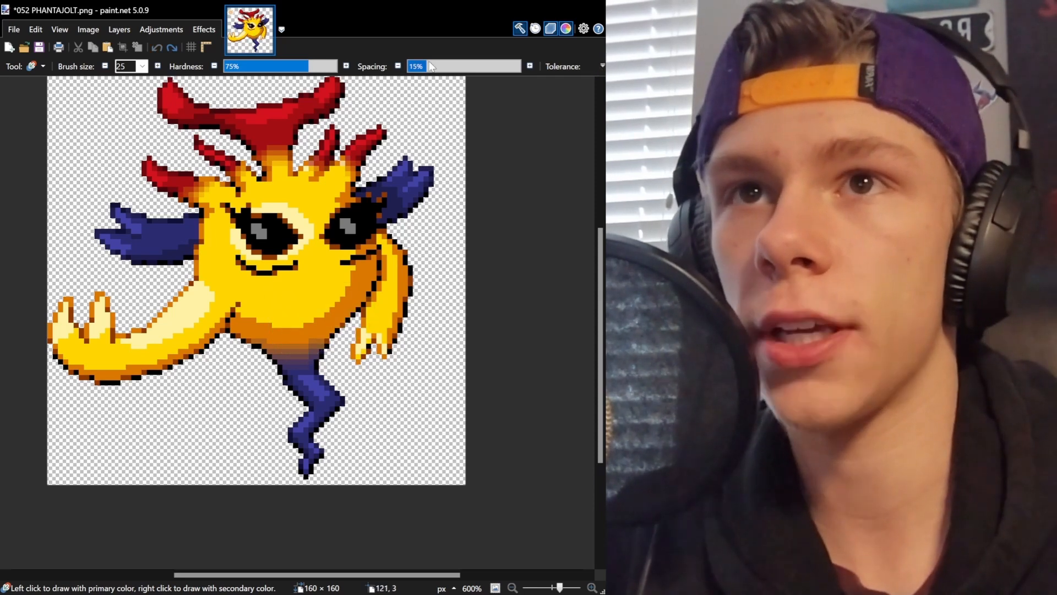
Set the brush spacing to 1% and paint a stroke across the body.
click(409, 66)
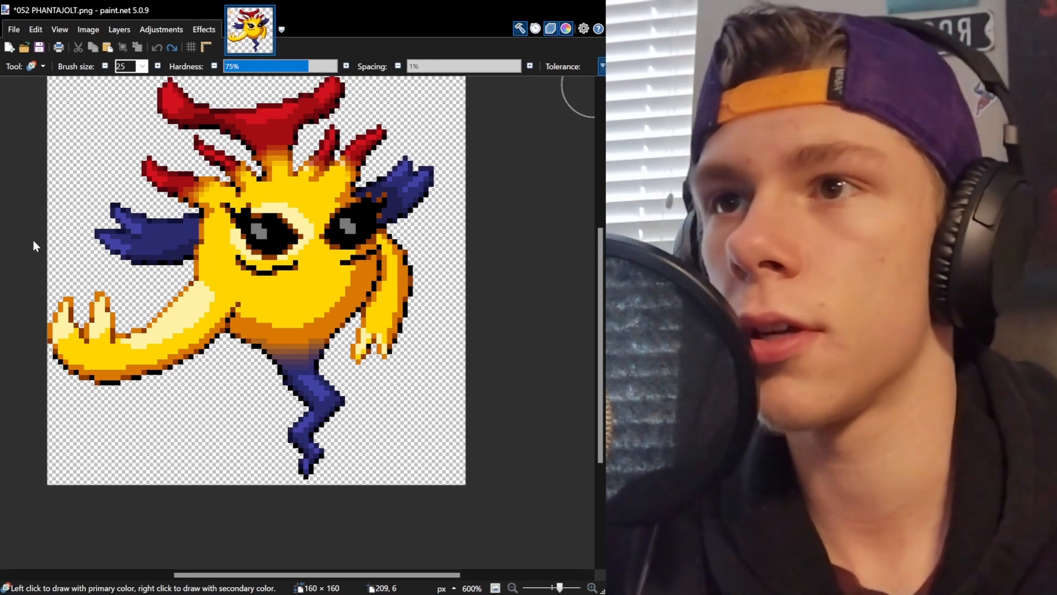
mouse_move(315, 329)
mouse_down()
mouse_move(355, 278)
mouse_move(403, 283)
mouse_up()
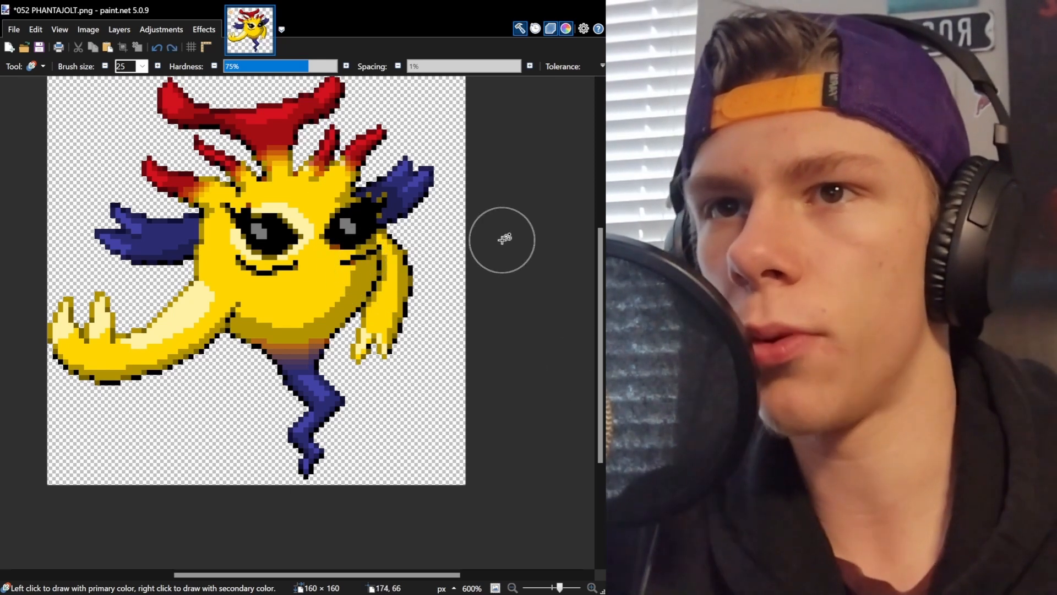
scroll(354, 270, up, 1)
scroll(354, 271, up, 1)
scroll(337, 272, down, 2)
scroll(296, 212, up, 1)
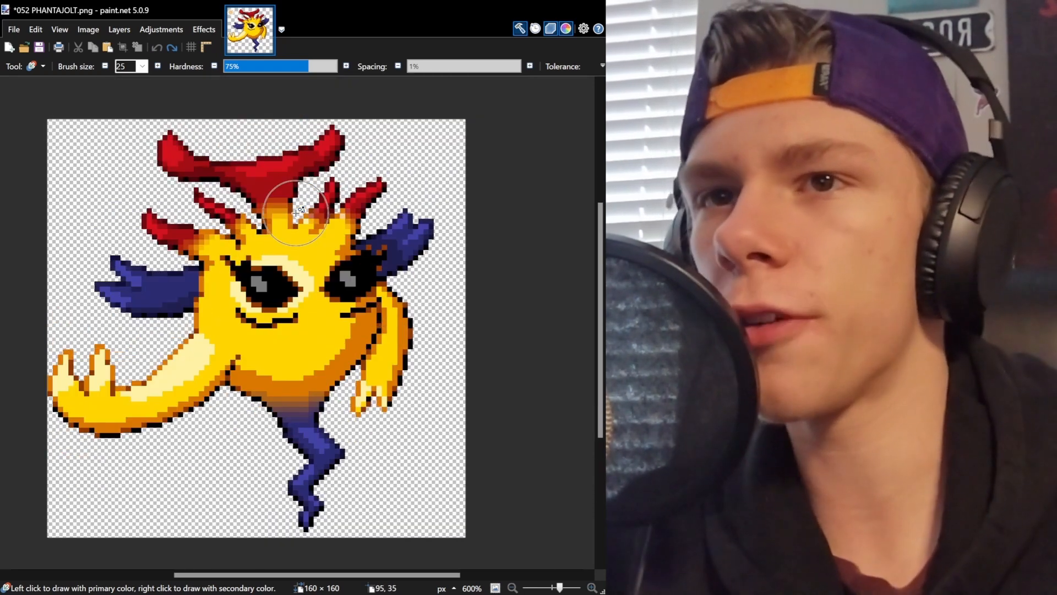
key(s)
mouse_move(47, 120)
mouse_down()
mouse_move(148, 199)
mouse_move(409, 501)
mouse_move(463, 539)
mouse_up()
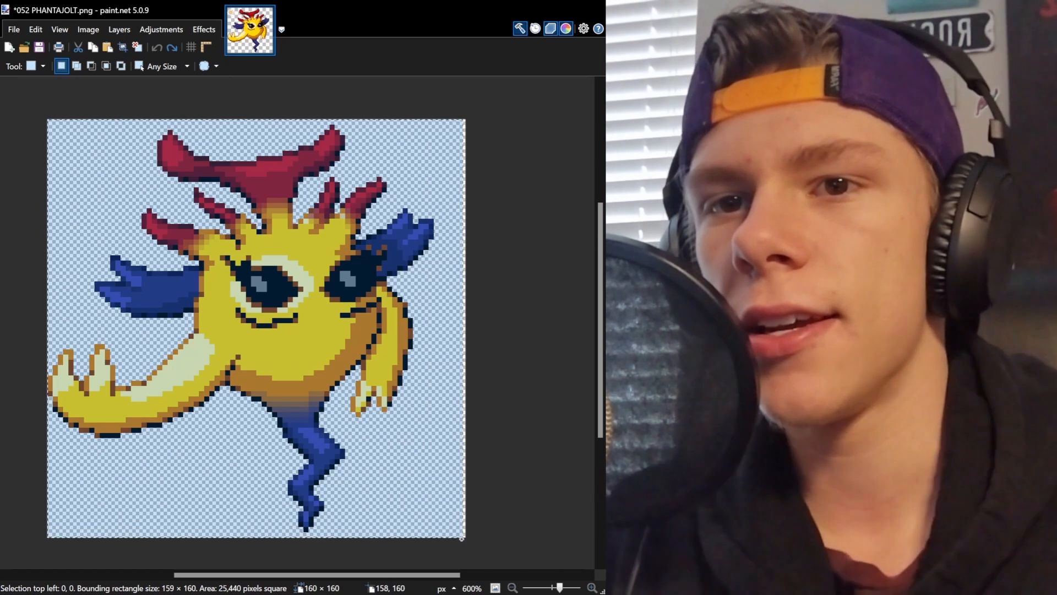
click(71, 325)
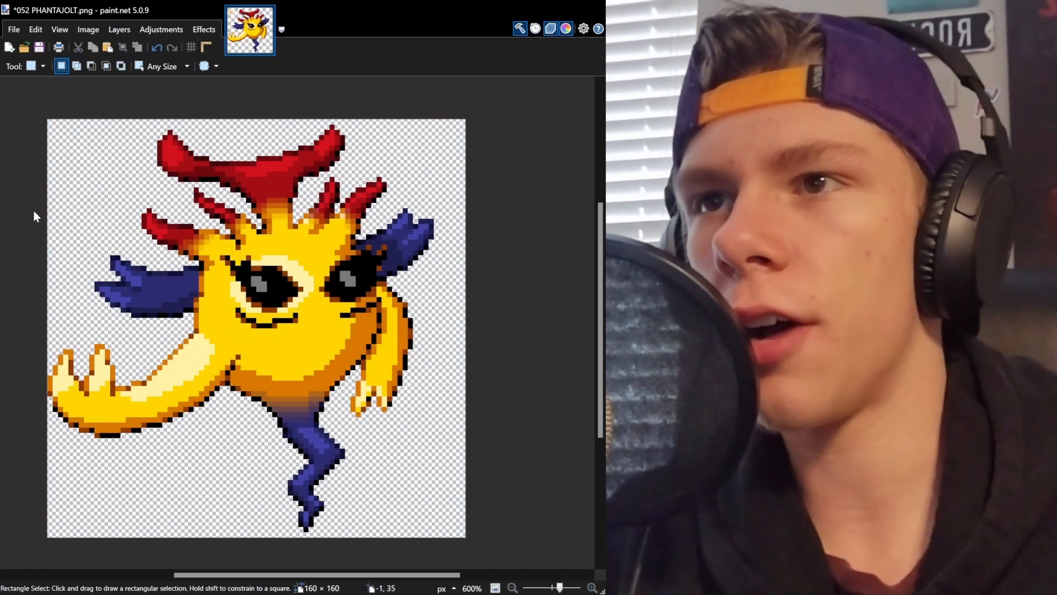
Examine the sprite's colors and outlines at different zoom levels.
key(k)
scroll(293, 277, down, 1)
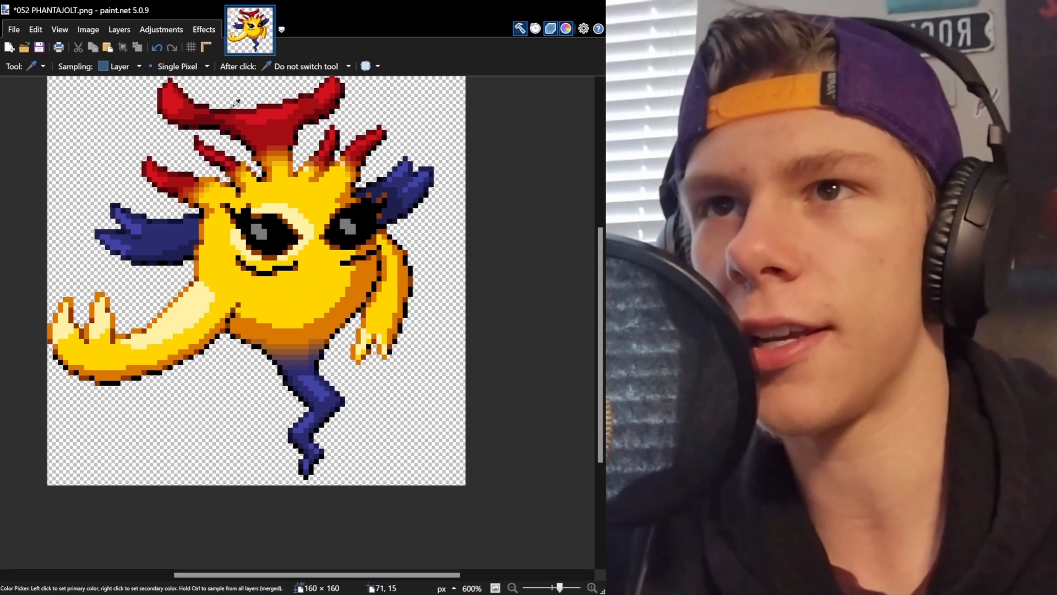
scroll(242, 107, up, 1)
scroll(148, 224, down, 1)
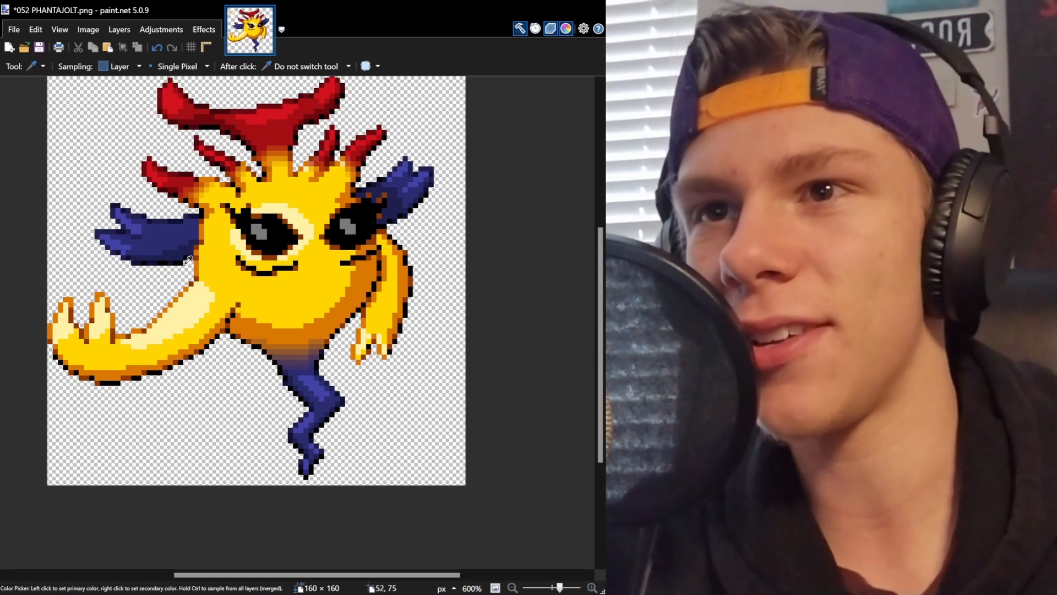
scroll(333, 257, down, 1)
scroll(333, 258, up, 1)
scroll(332, 258, up, 1)
scroll(341, 297, down, 1)
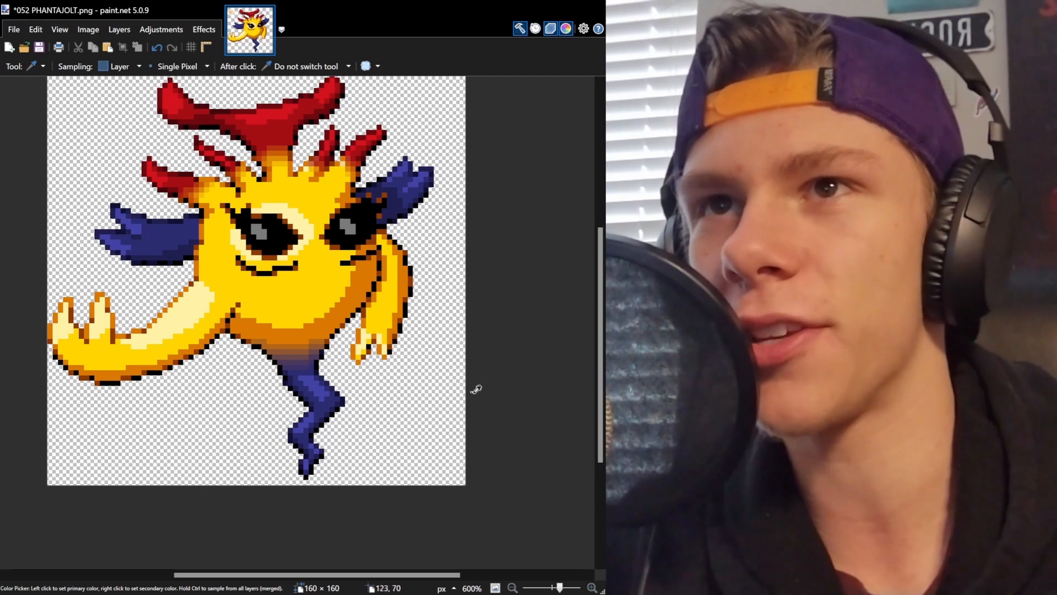
scroll(322, 482, left, 1)
scroll(319, 394, up, 1)
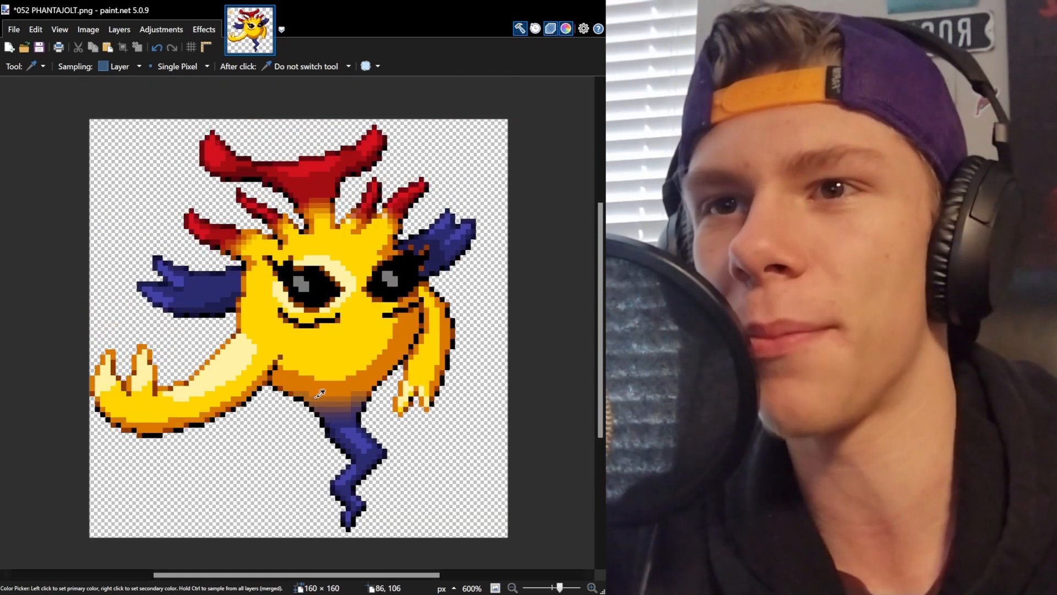
scroll(358, 303, down, 1)
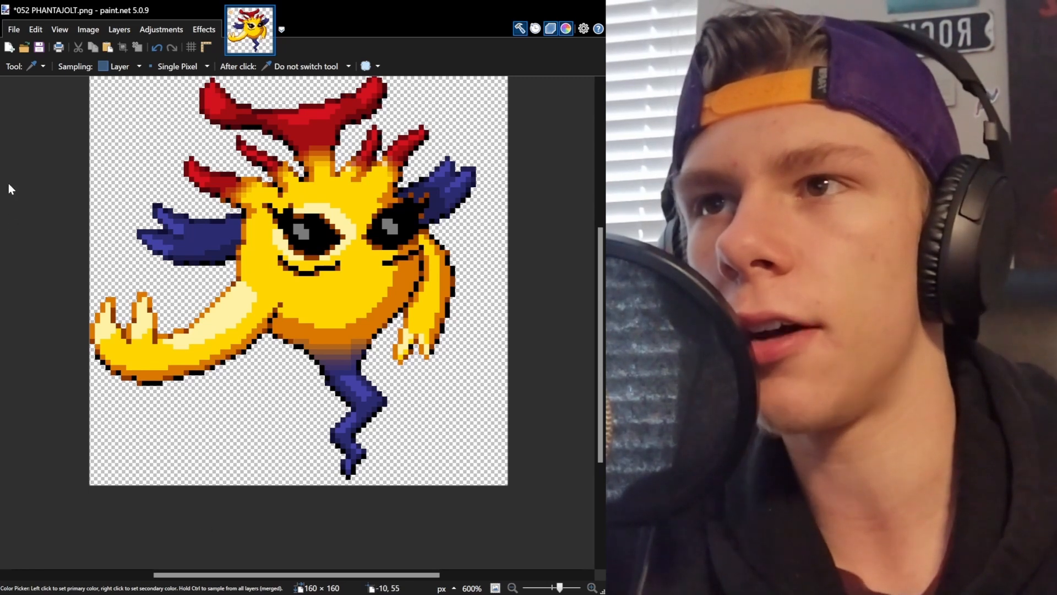
Fill the transparent background behind the sprite with light blue, then refill it teal.
key(f)
click(161, 166)
scroll(161, 165, up, 1)
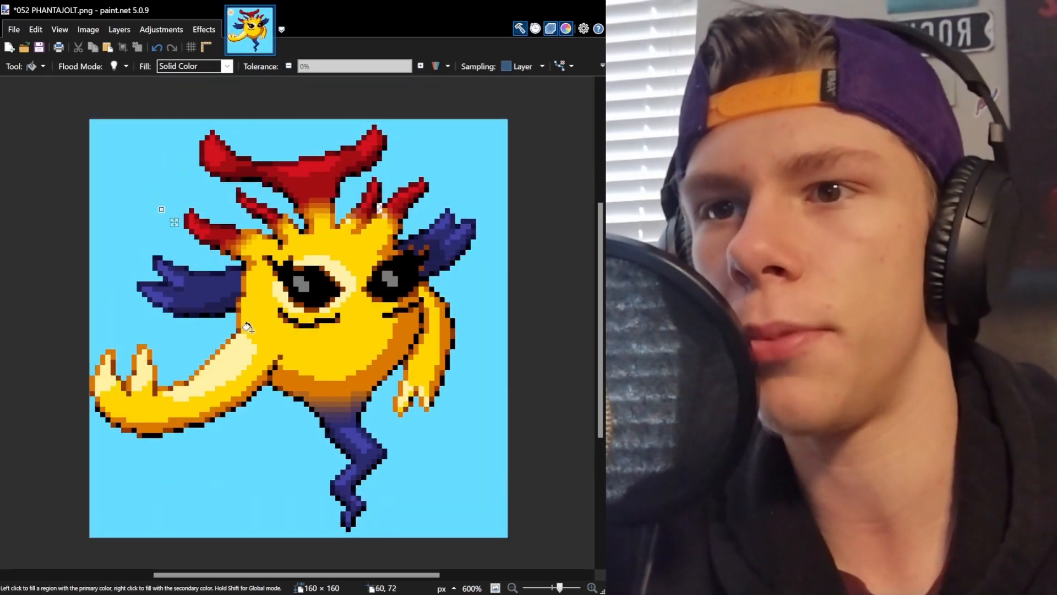
click(203, 520)
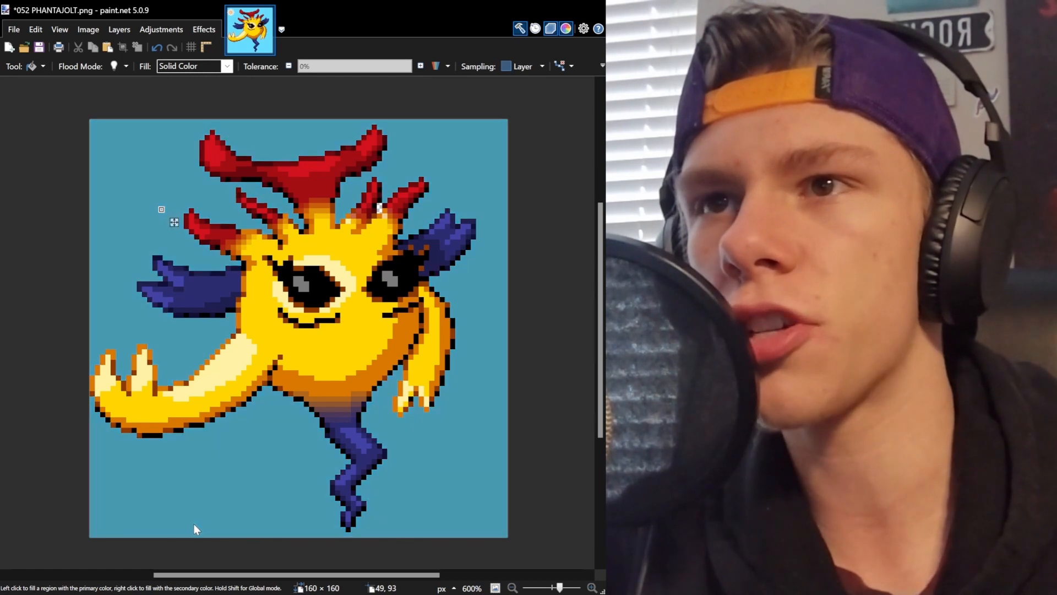
click(187, 491)
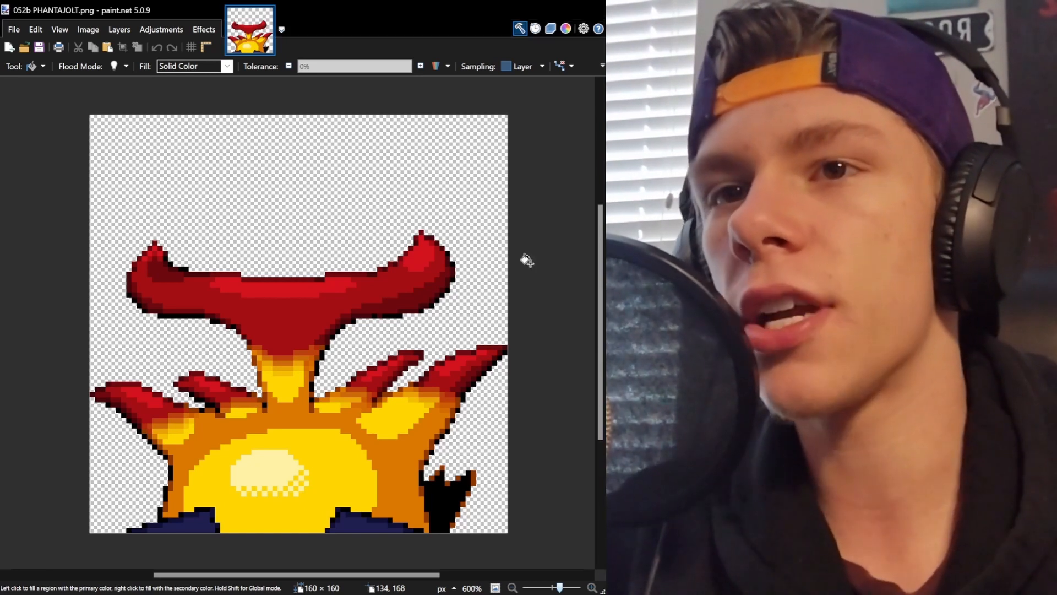
Inspect the back sprite's red crest and body shading up close.
scroll(265, 346, down, 2)
scroll(265, 347, down, 2)
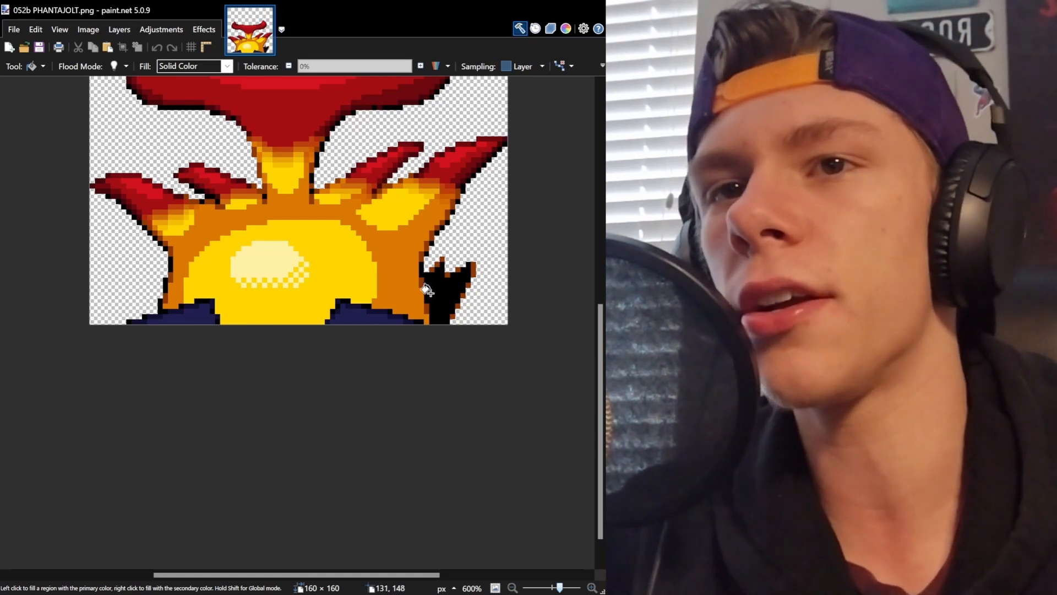
key(s)
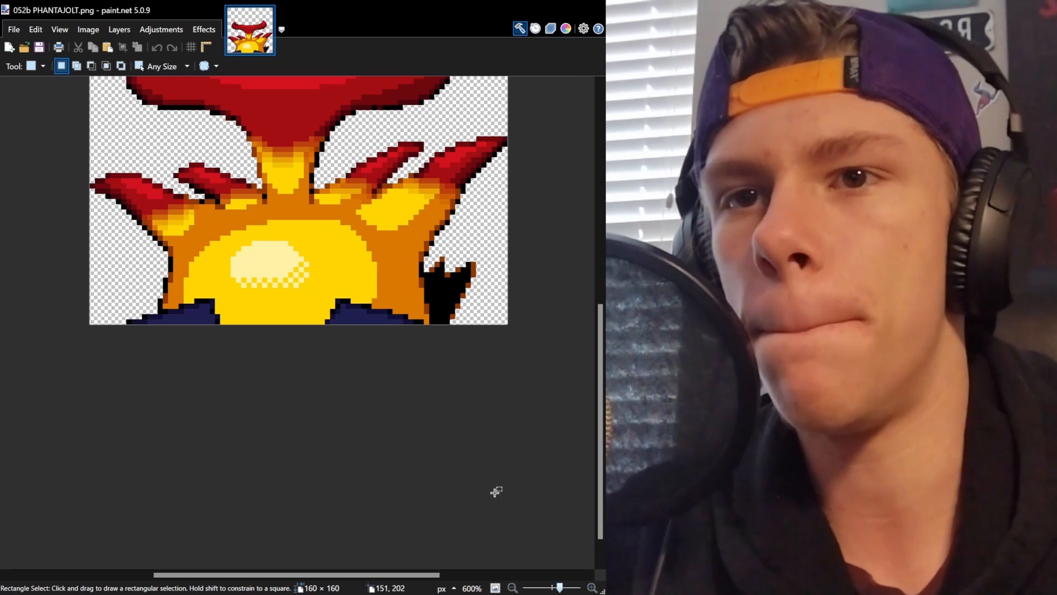
drag(116, 306, 444, 414)
click(297, 419)
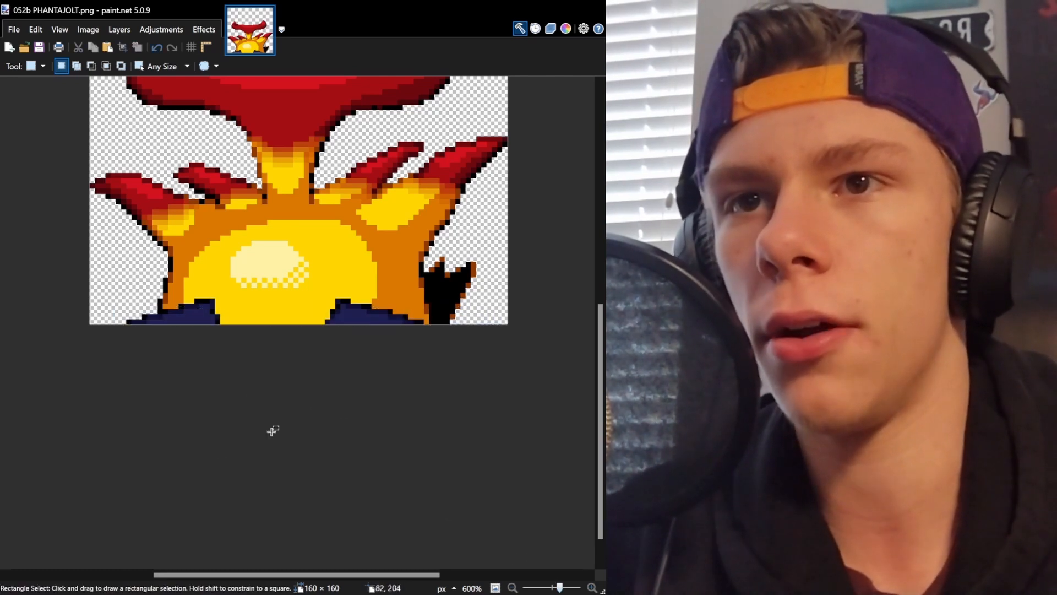
scroll(310, 425, up, 3)
scroll(264, 402, down, 1)
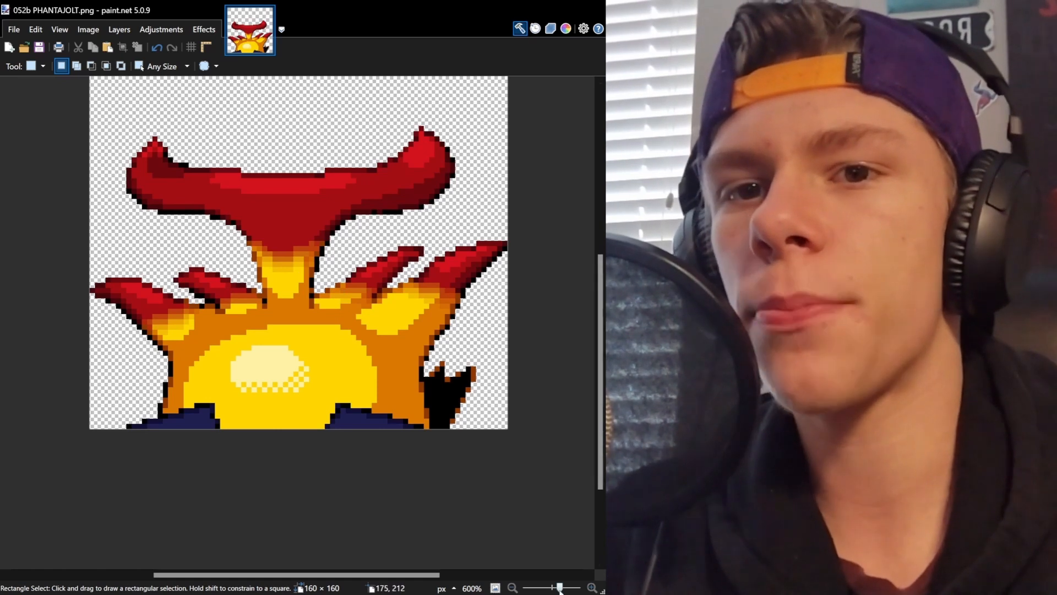
drag(559, 588, 568, 590)
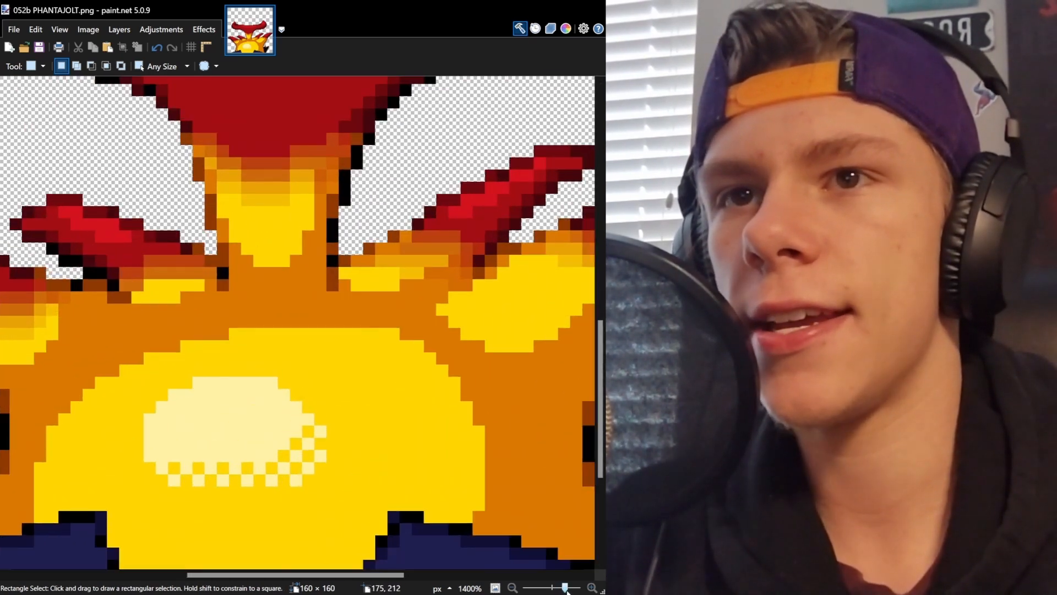
scroll(352, 402, down, 3)
drag(308, 576, 439, 578)
key(k)
scroll(366, 235, up, 1)
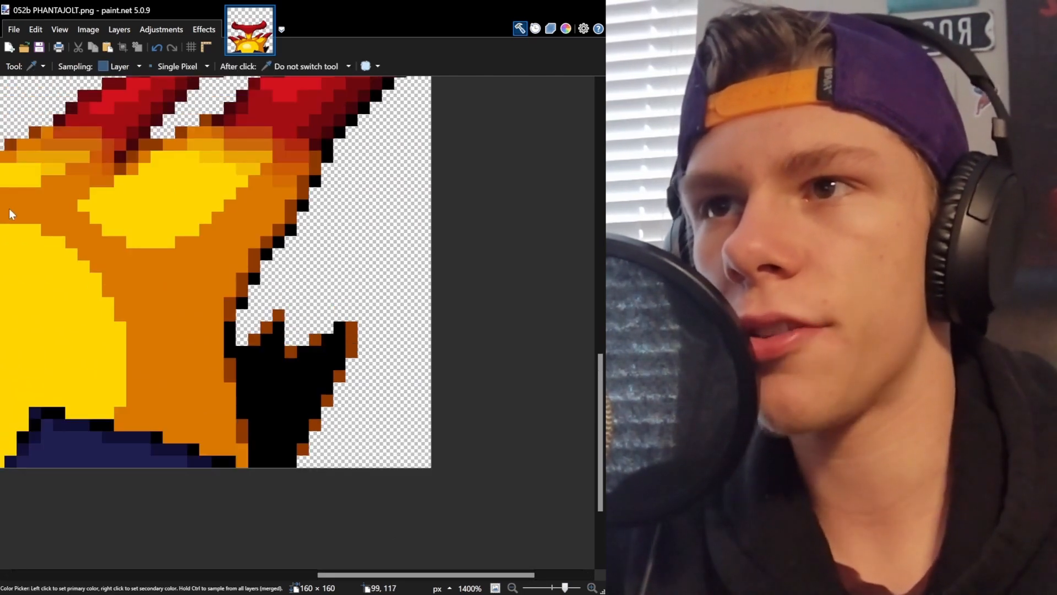
Paint black outline pixels along the body's right edge, below the red crest spikes.
key(p)
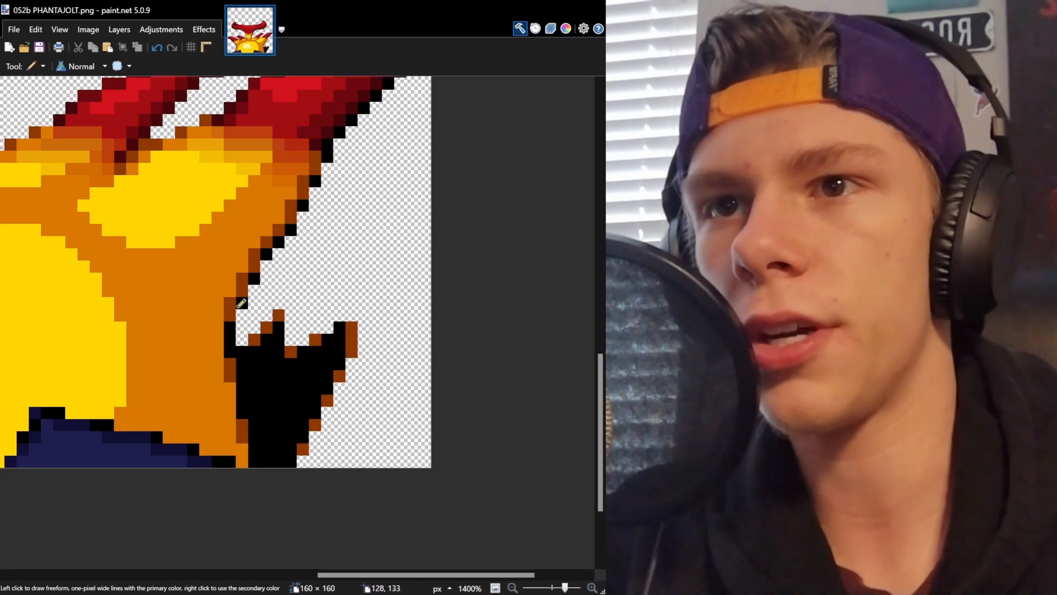
key(f)
click(231, 306)
click(245, 288)
click(257, 268)
click(269, 245)
click(275, 227)
click(289, 209)
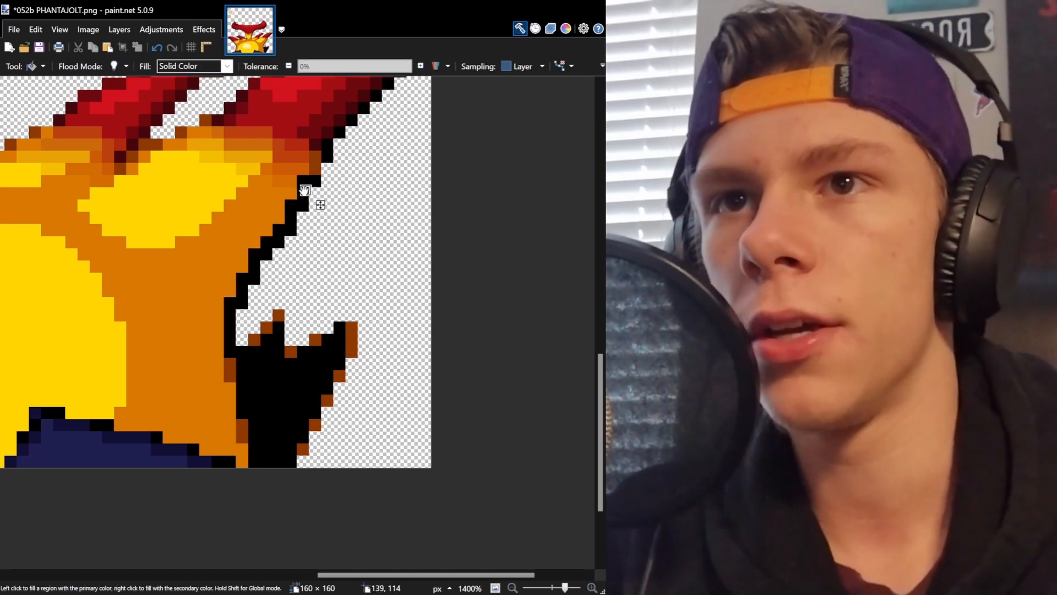
click(306, 190)
click(11, 105)
click(43, 203)
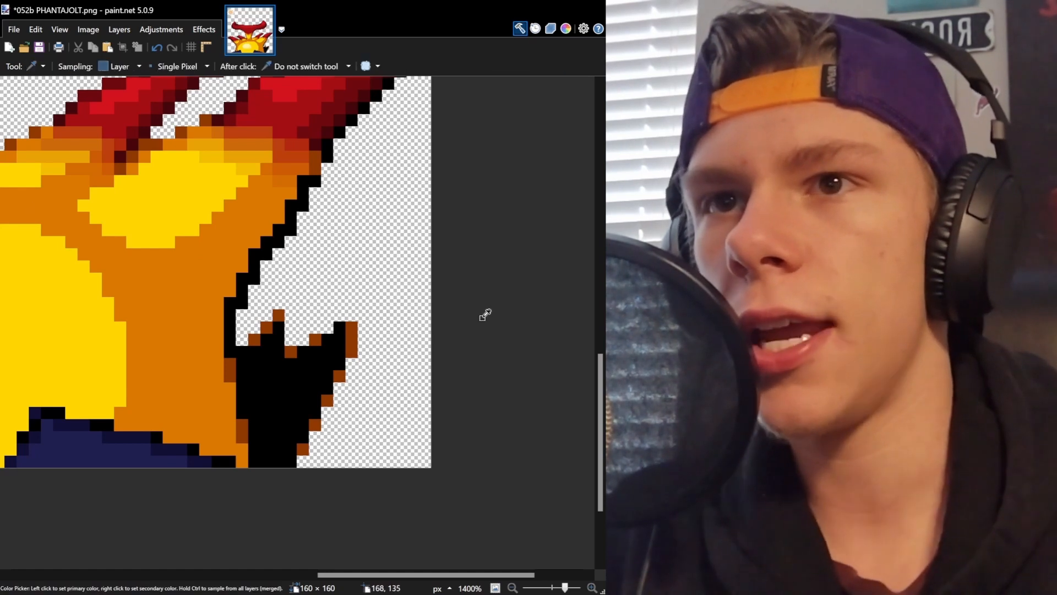
Sample the dark orange body shade and paint it onto pixels just inside the right-edge outline.
scroll(358, 361, up, 2)
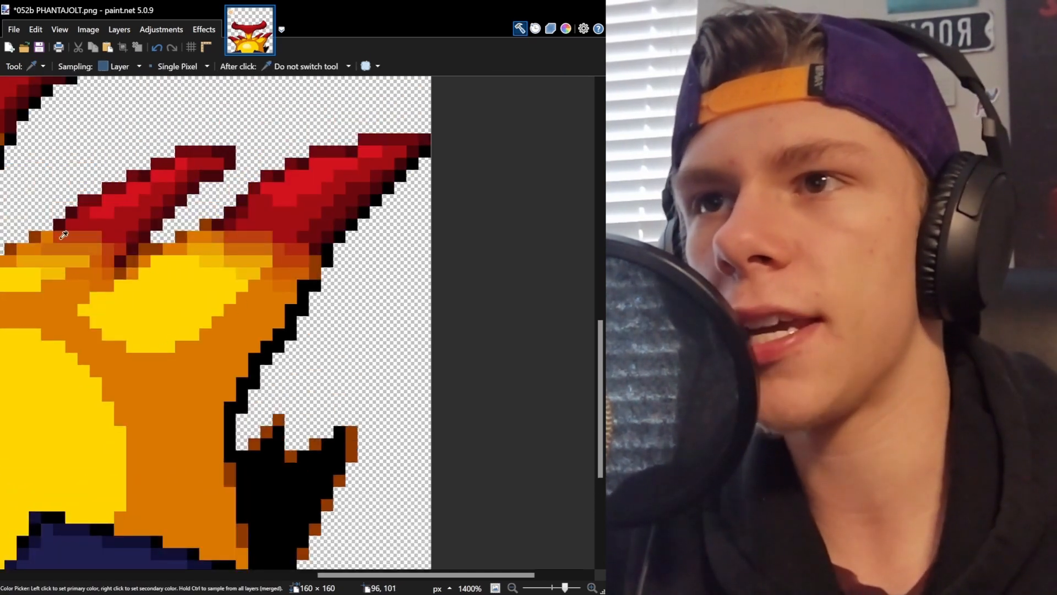
key(b)
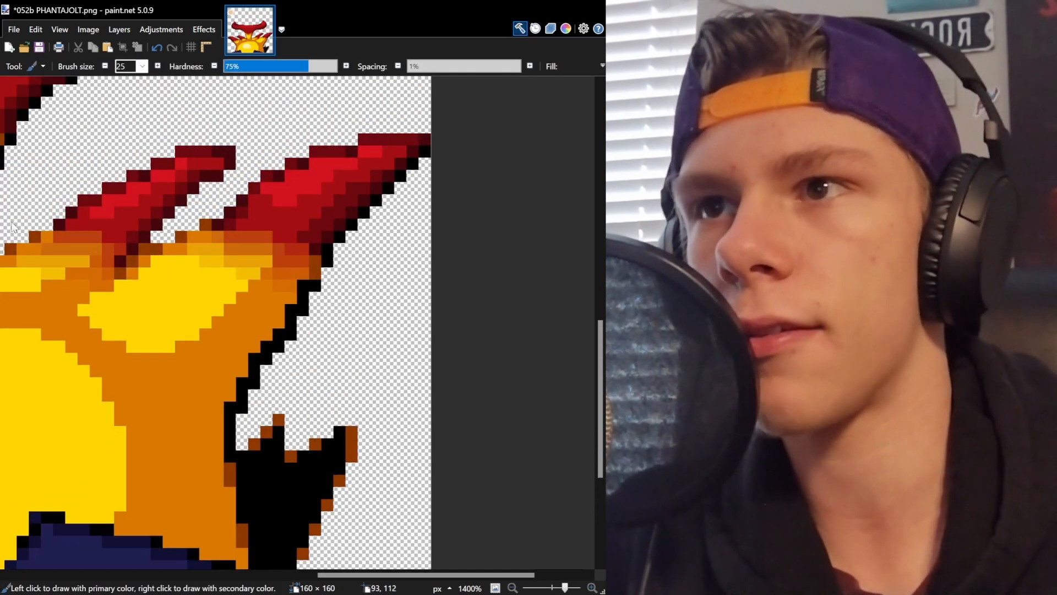
key(p)
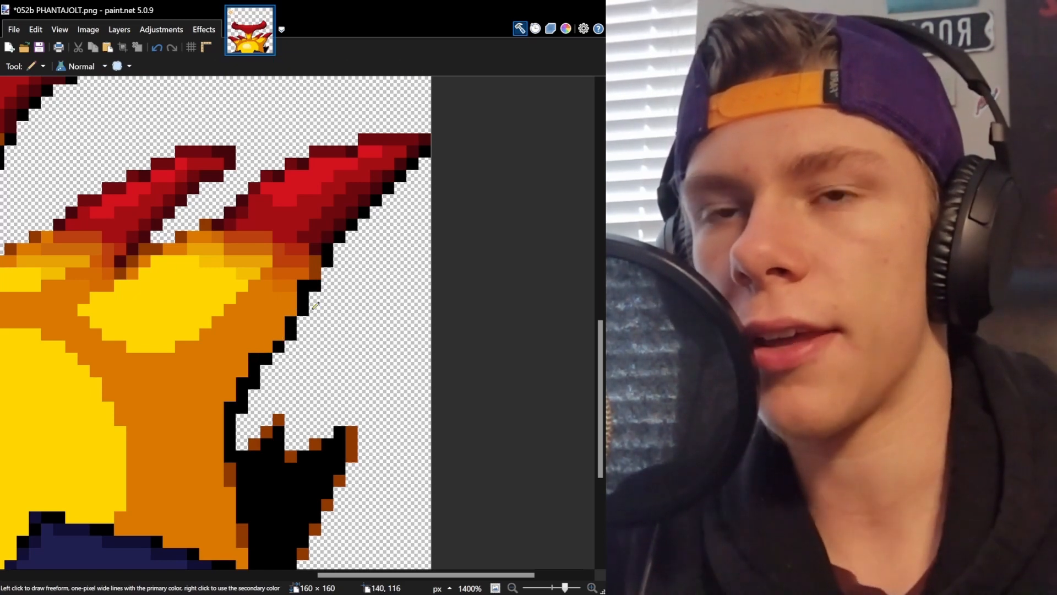
scroll(314, 303, down, 2)
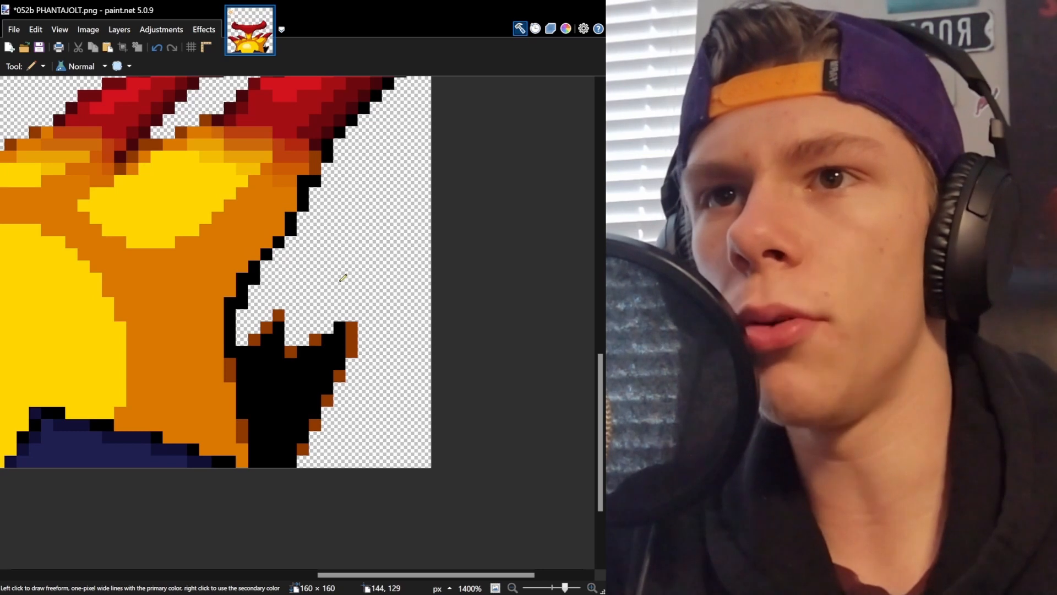
click(254, 254)
click(290, 206)
click(280, 230)
click(267, 242)
key(k)
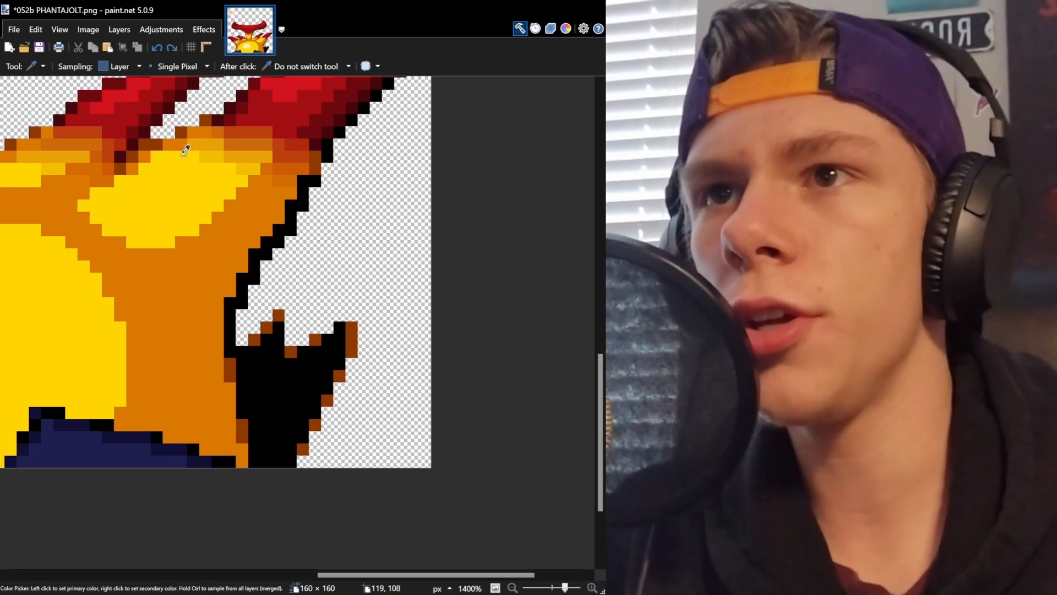
key(p)
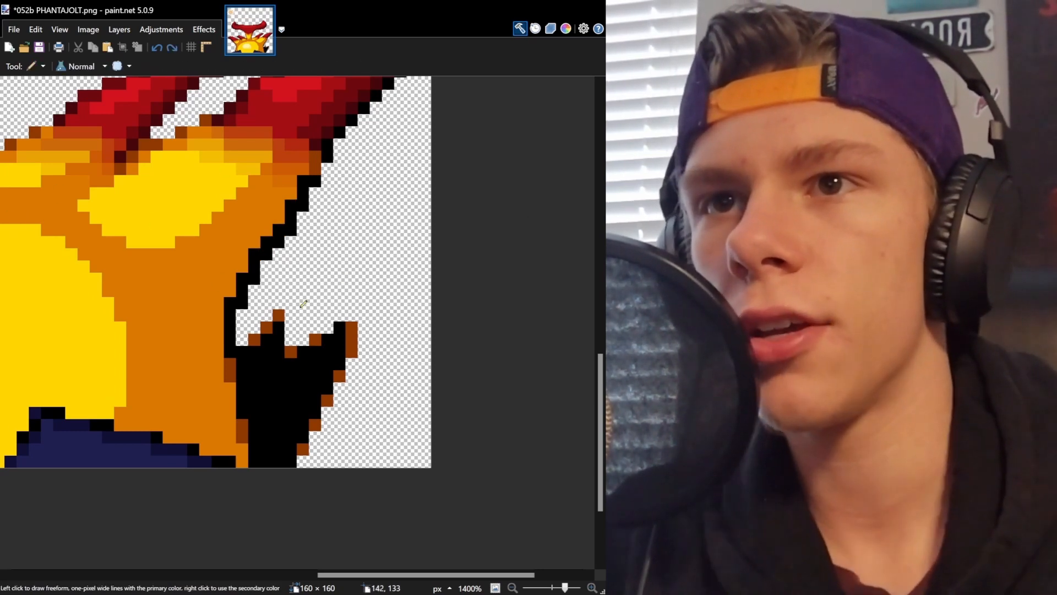
click(265, 241)
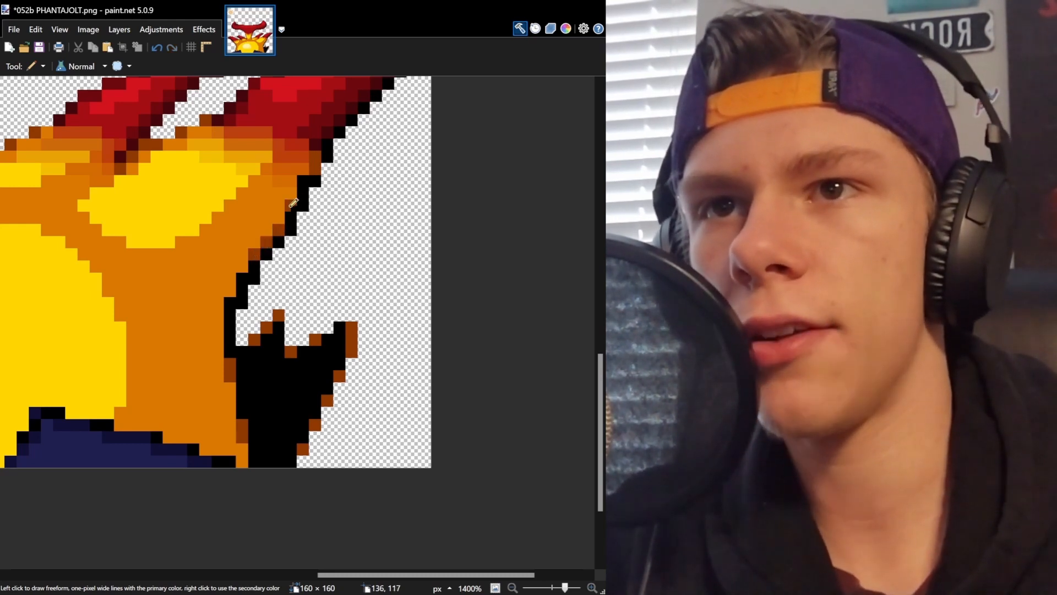
click(235, 302)
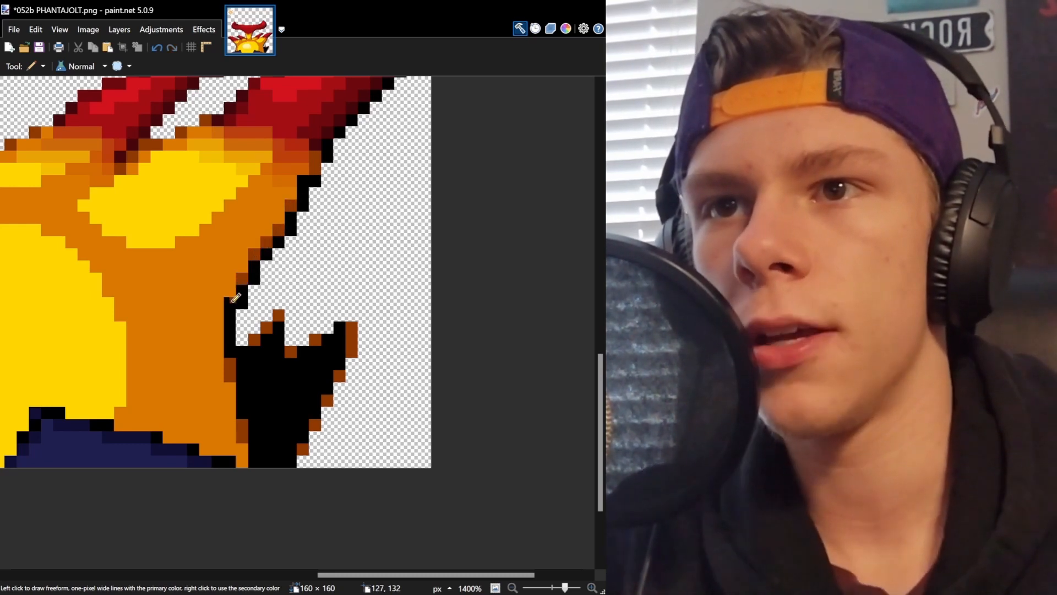
Zoom in to 2800% and add more dark orange pixels along the inner side of the right outline.
scroll(372, 334, up, 1)
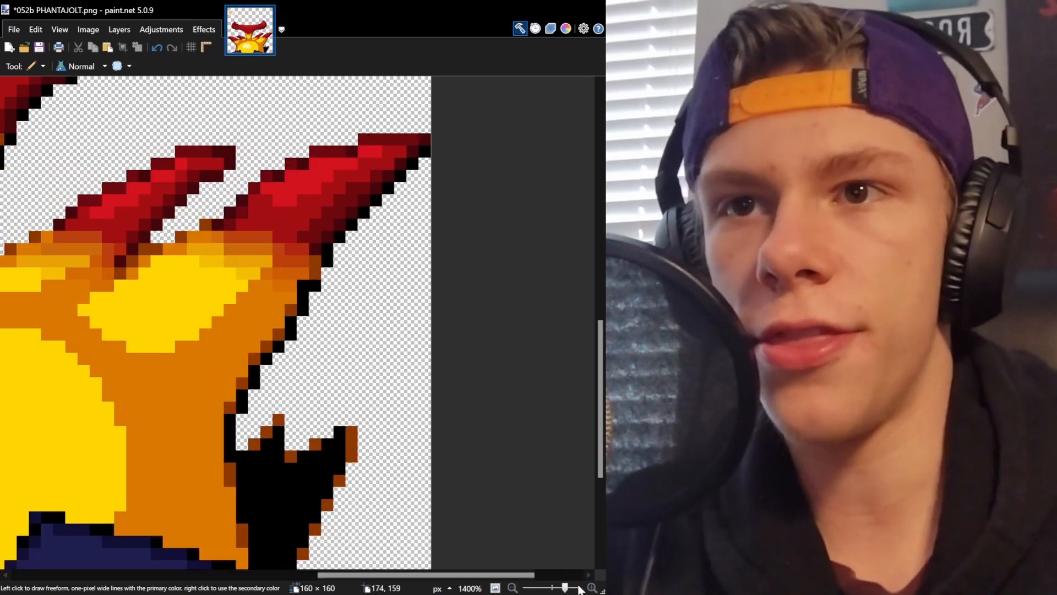
mouse_move(566, 588)
mouse_down()
mouse_move(556, 588)
mouse_move(571, 588)
mouse_up()
click(316, 270)
click(316, 285)
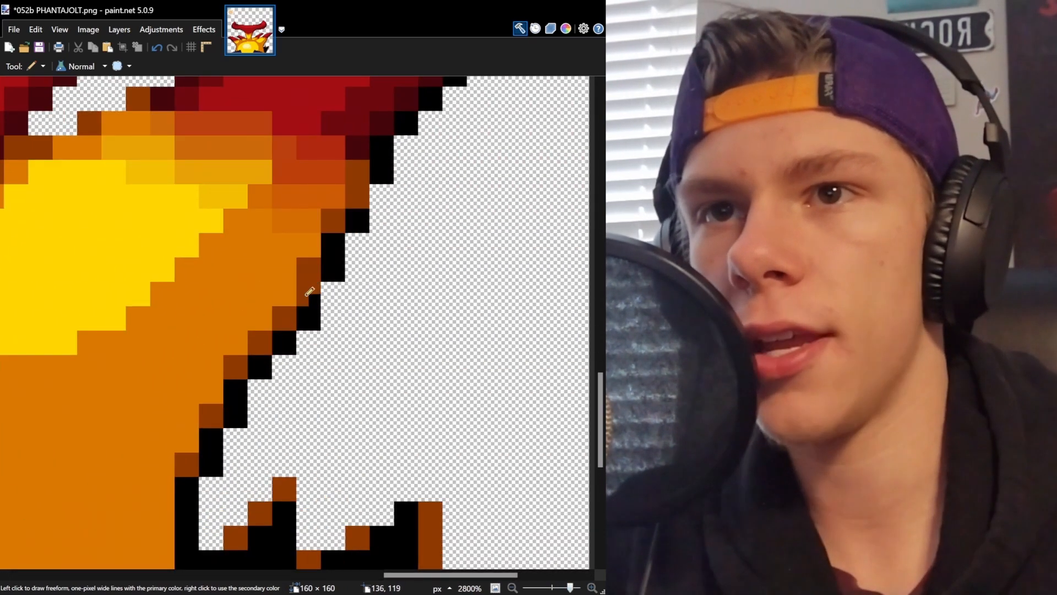
click(337, 245)
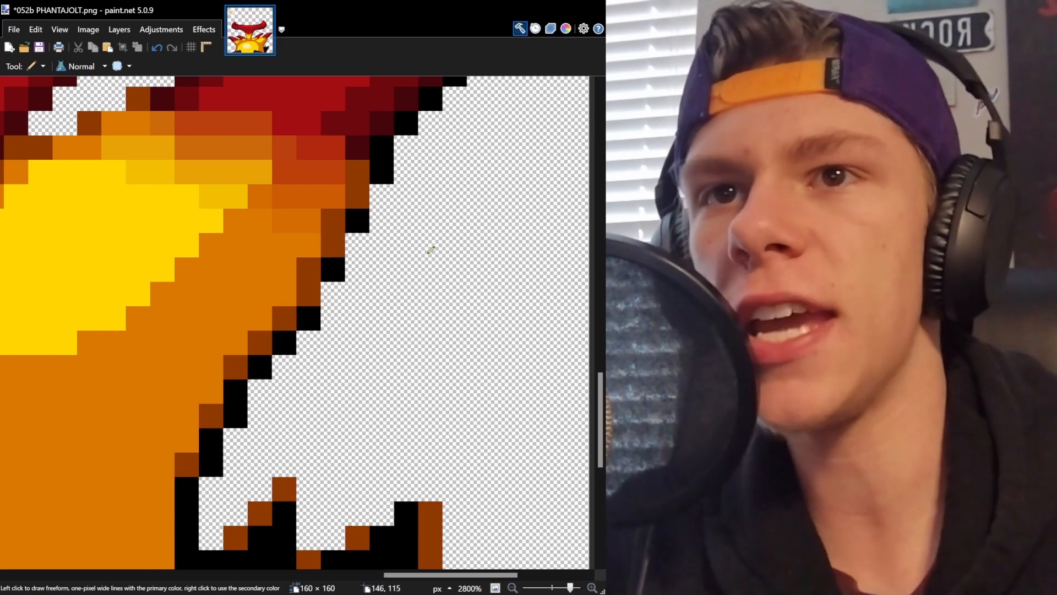
scroll(380, 258, down, 1)
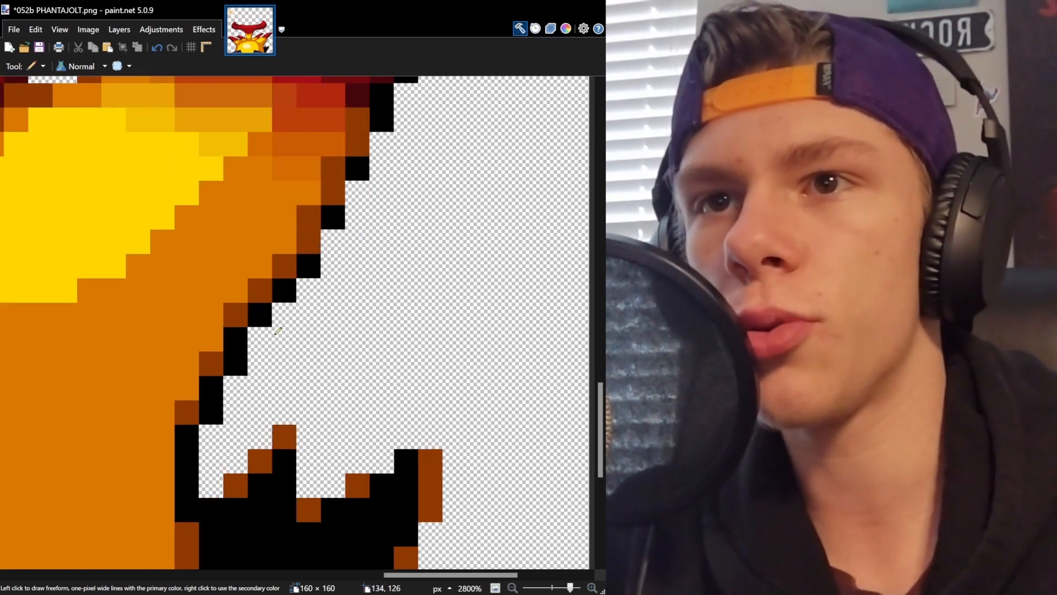
click(236, 339)
click(214, 389)
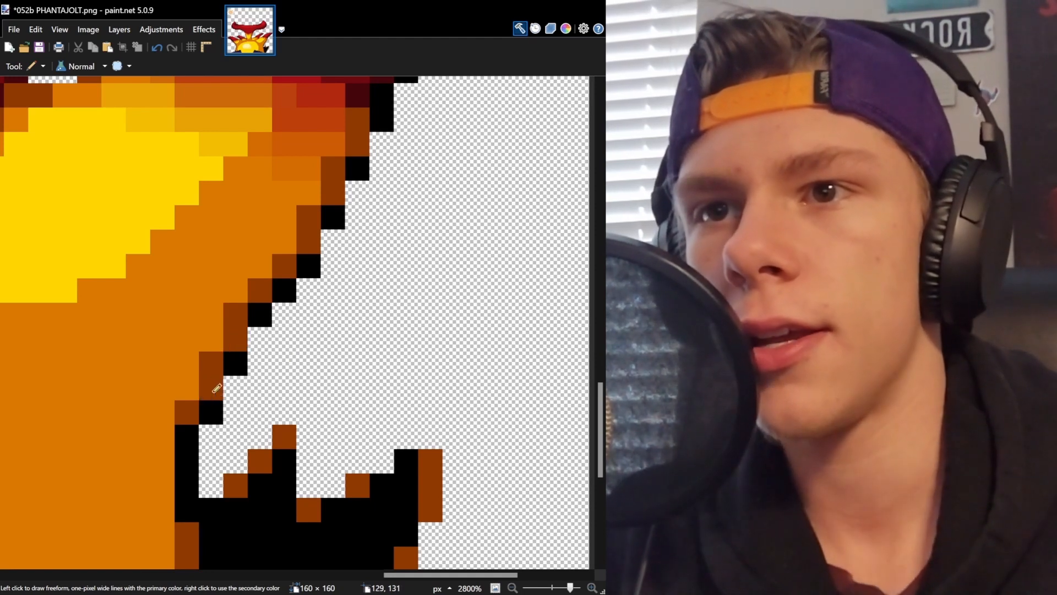
Zoom out to review the back sprite's crest and upper body as a whole.
scroll(325, 332, up, 1)
drag(572, 587, 558, 590)
drag(414, 578, 466, 576)
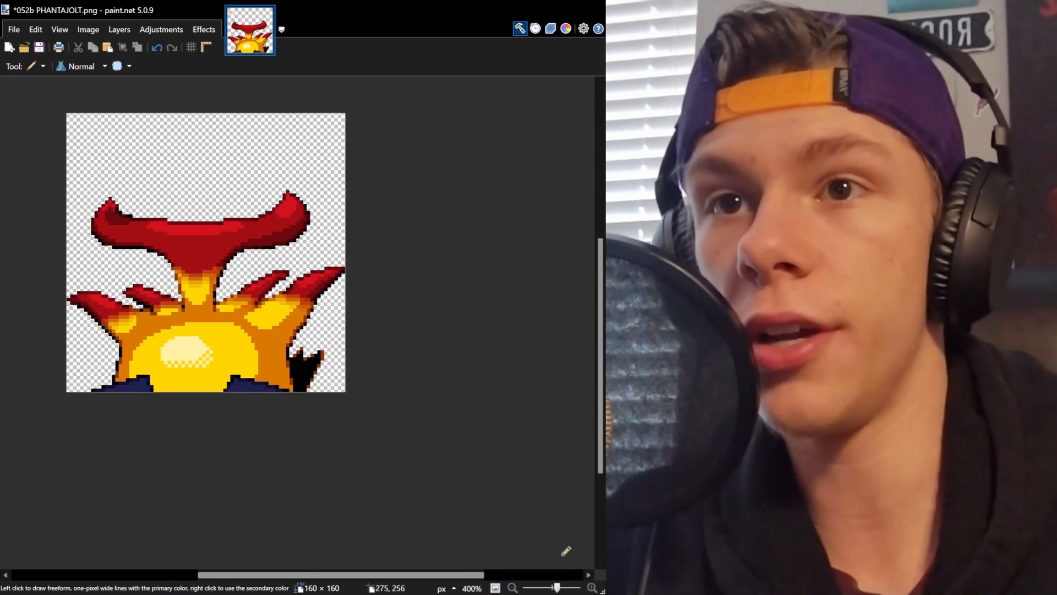
drag(558, 587, 561, 587)
drag(455, 579, 353, 575)
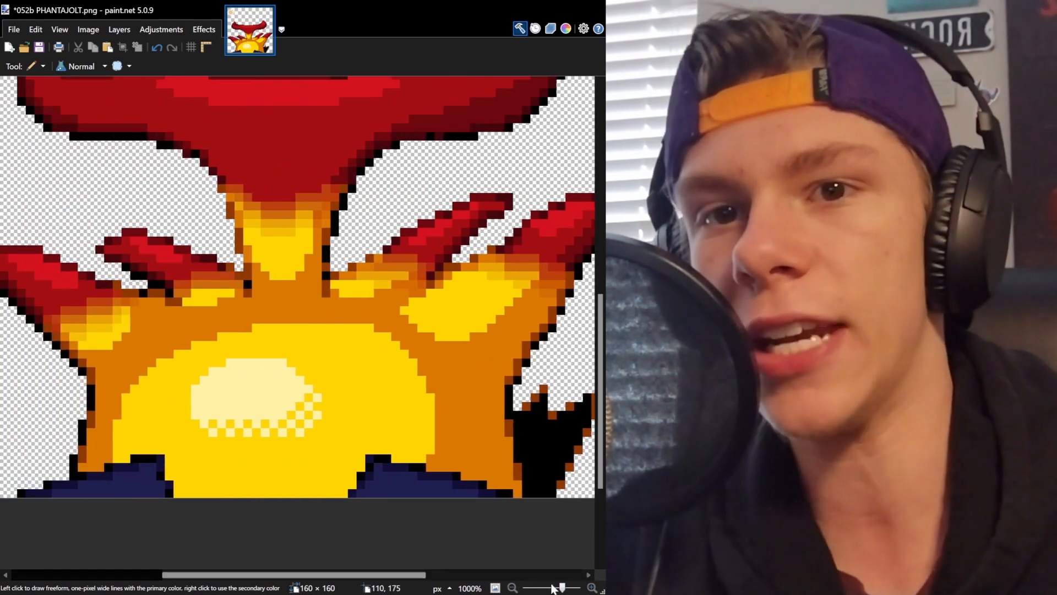
drag(564, 588, 560, 588)
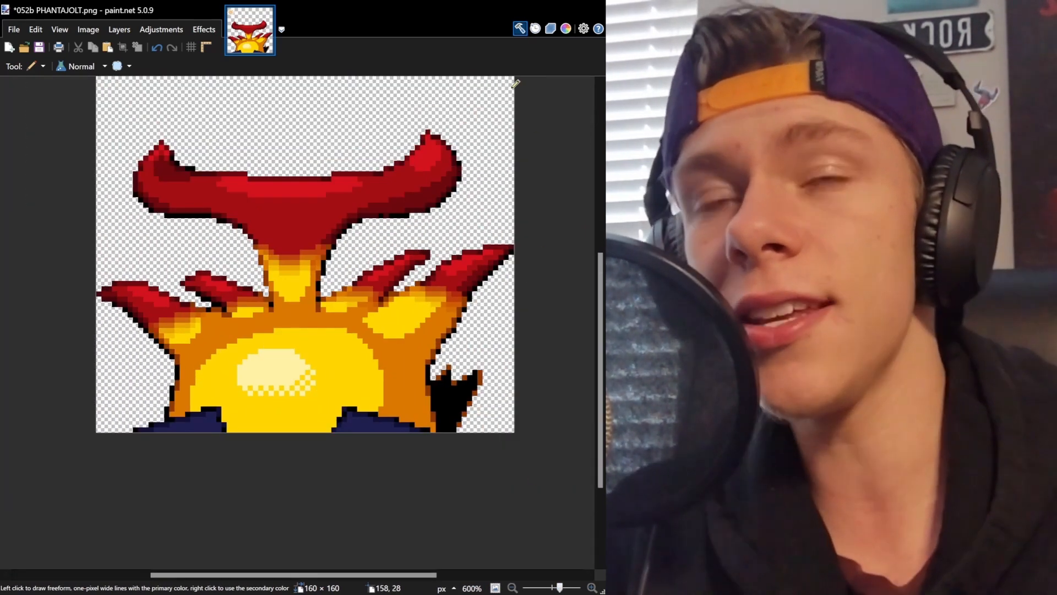